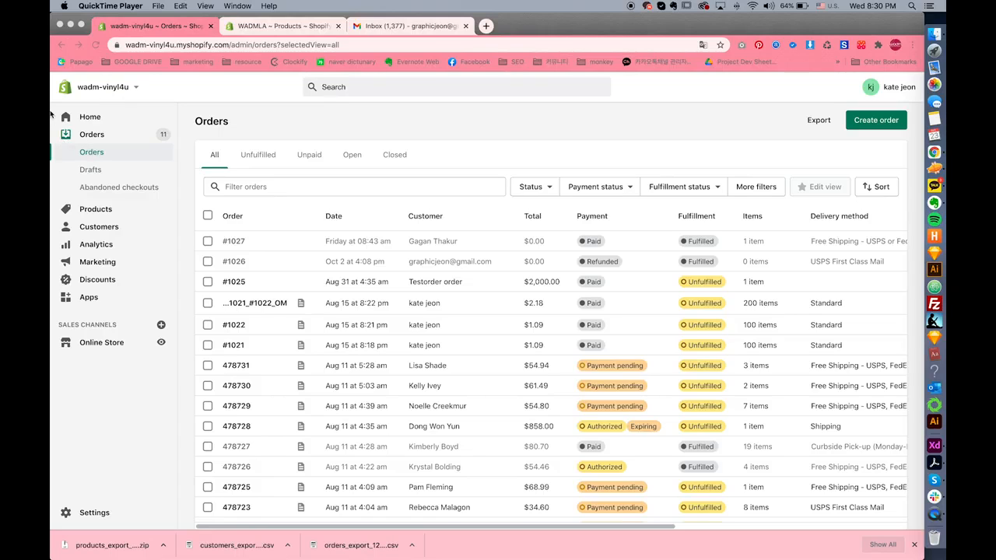
Export all customers of the wadm-vinyl4u store as CSV for Excel, Numbers, or other spreadsheet programs
click(96, 92)
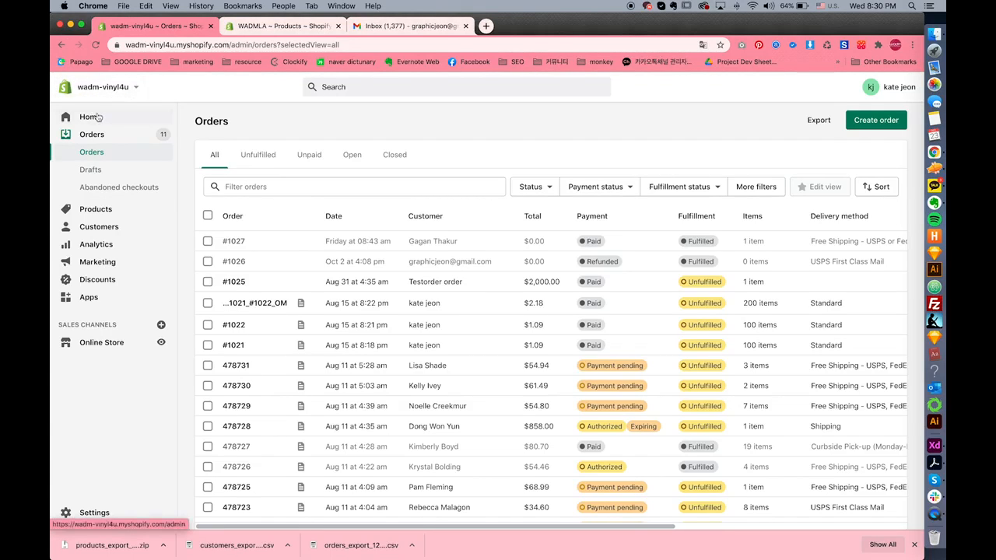
click(107, 230)
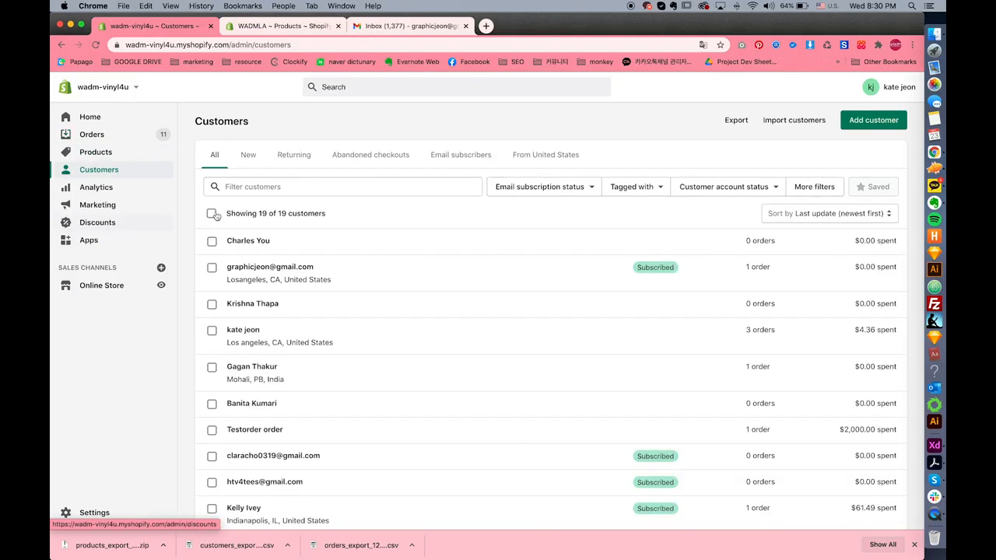
click(736, 122)
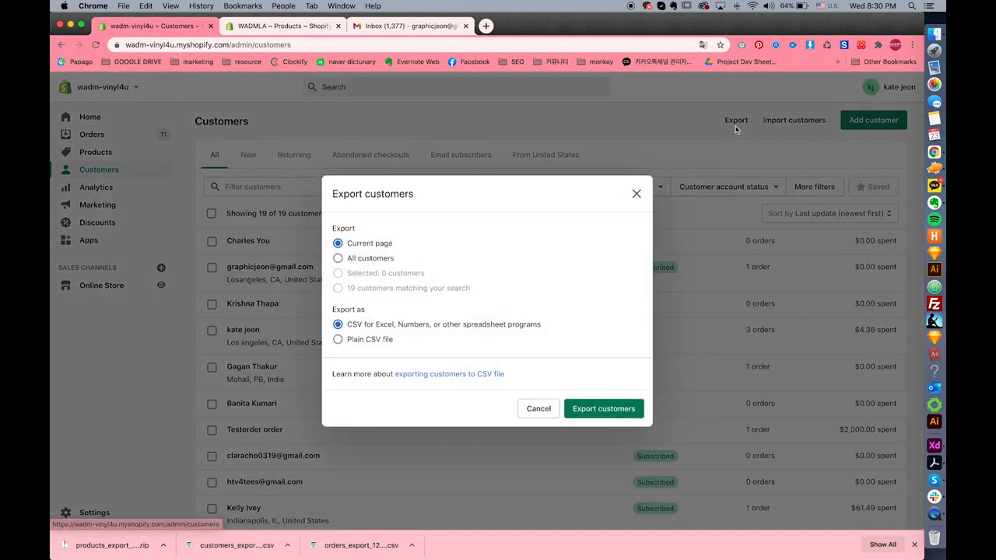
click(362, 263)
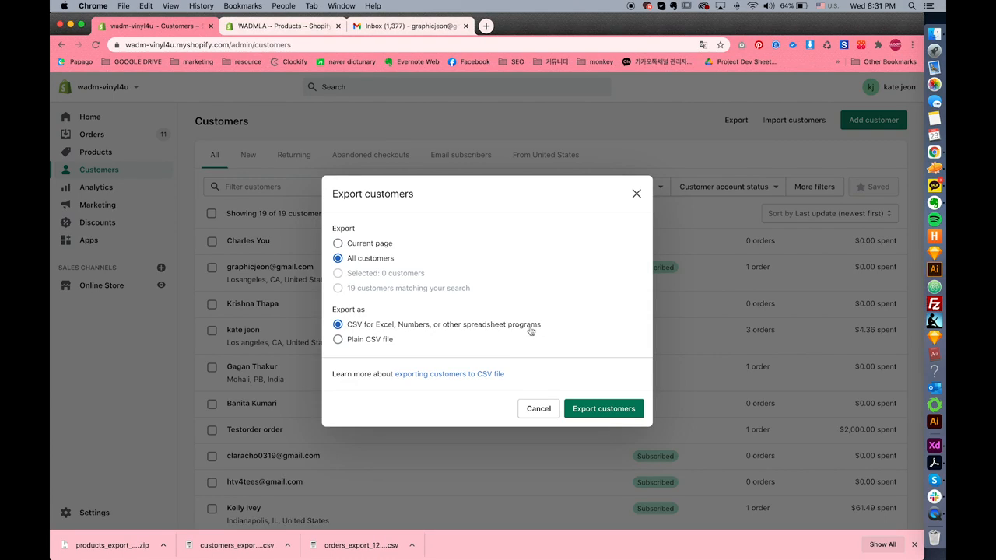
click(611, 418)
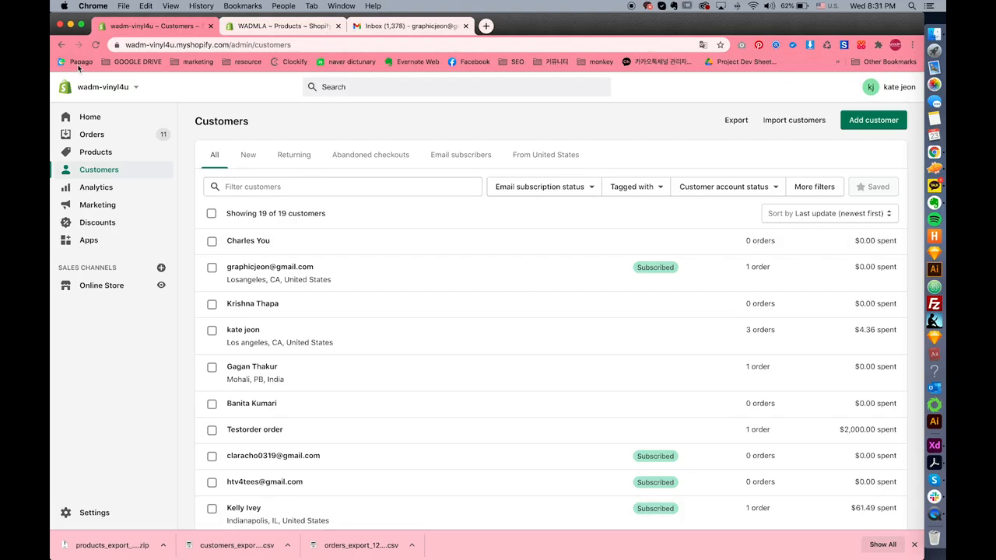
Export all products of the wadm-vinyl4u store as CSV for Excel, Numbers, or other spreadsheet programs
click(90, 154)
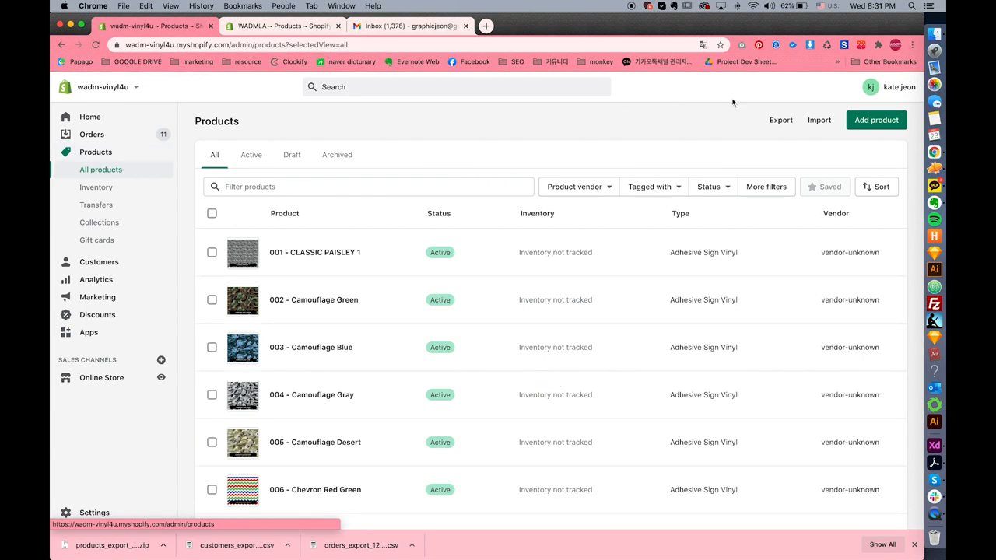
click(779, 121)
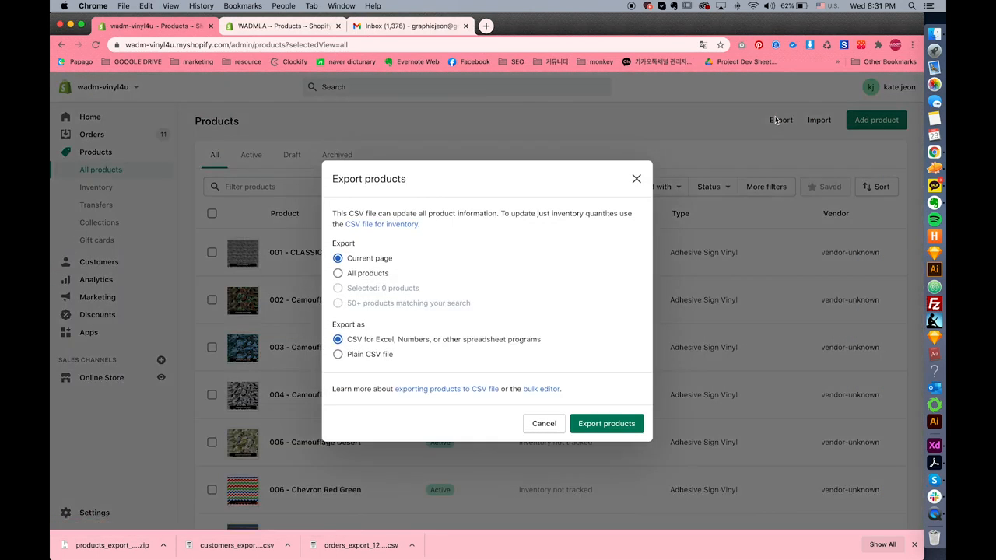
click(372, 276)
click(607, 424)
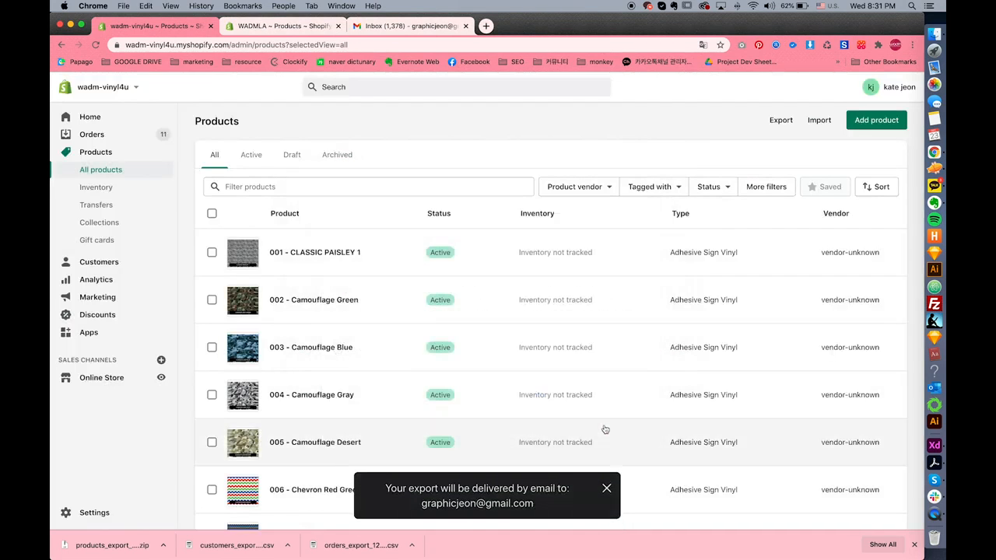
Export all orders of the wadm-vinyl4u store as CSV for Excel, Numbers, or other spreadsheet programs
click(113, 142)
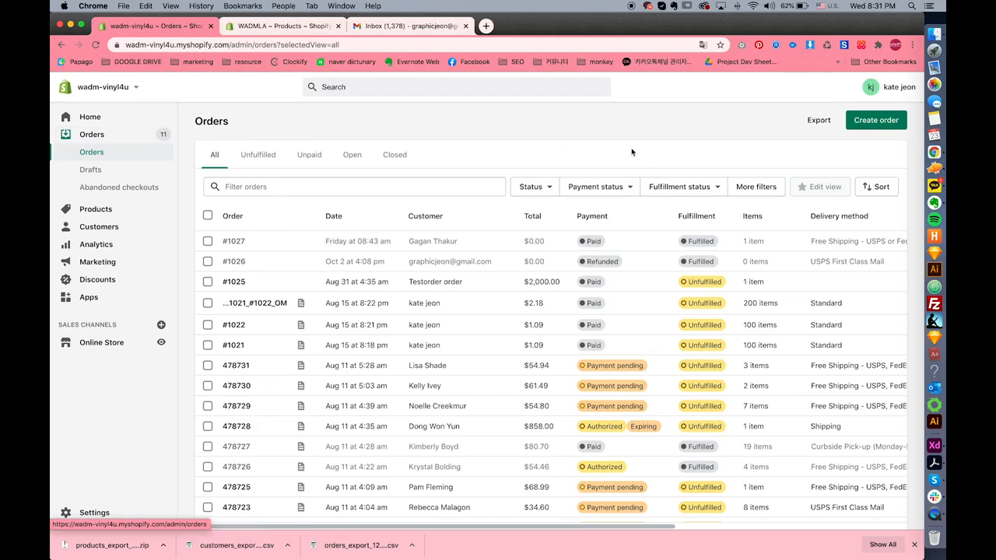
click(819, 120)
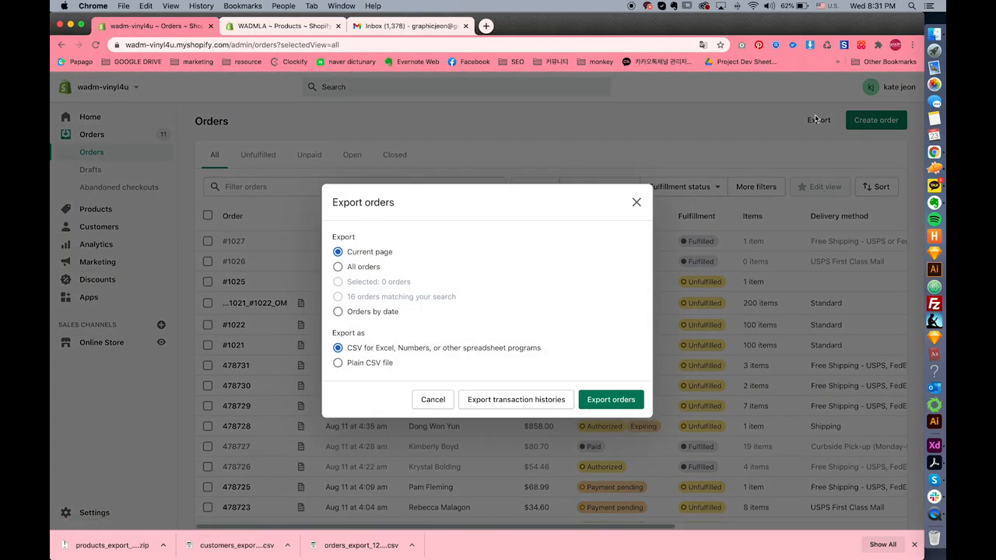
click(371, 272)
click(630, 408)
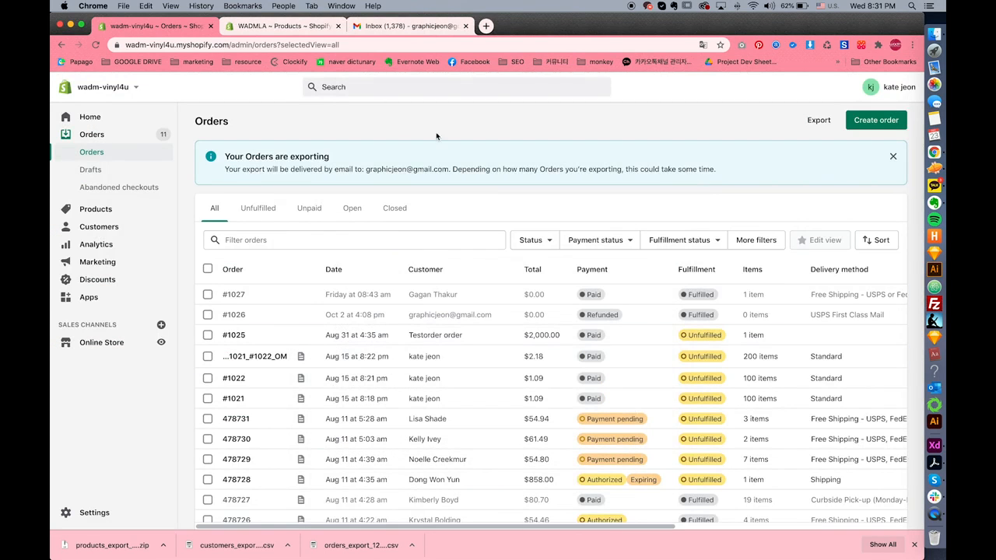
Switch to Gmail and download the zip from the newest "Export of your products" email to Downloads as products_export_12-23-
click(411, 26)
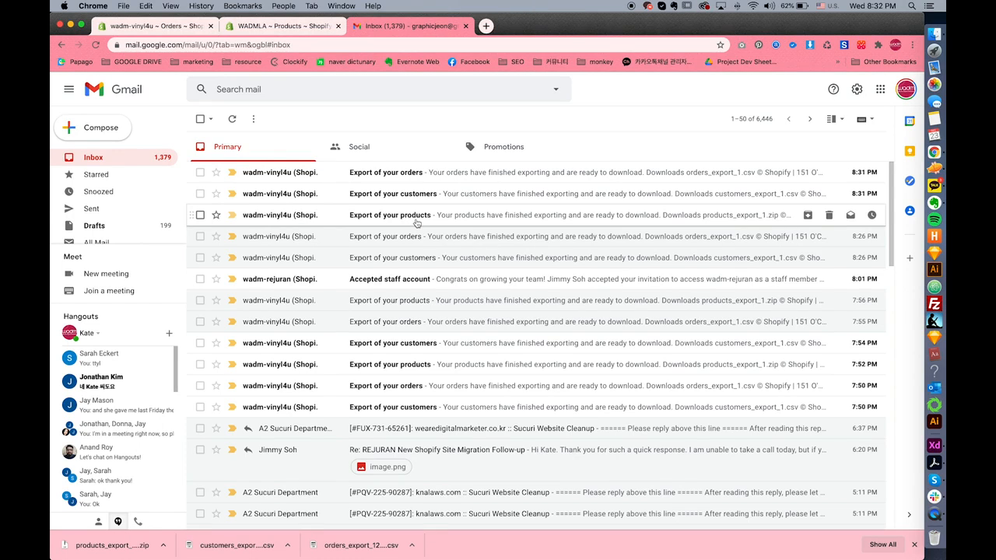
click(416, 224)
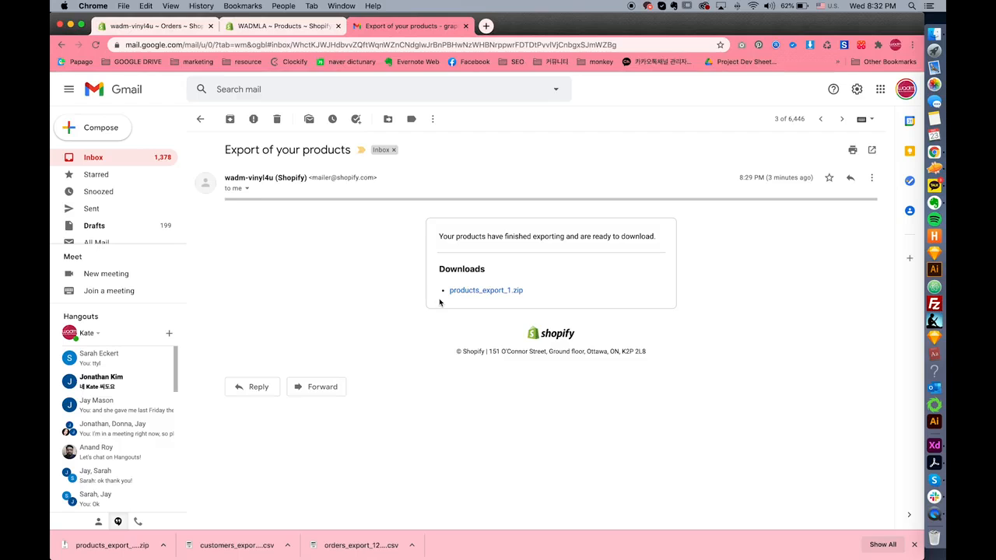
click(516, 291)
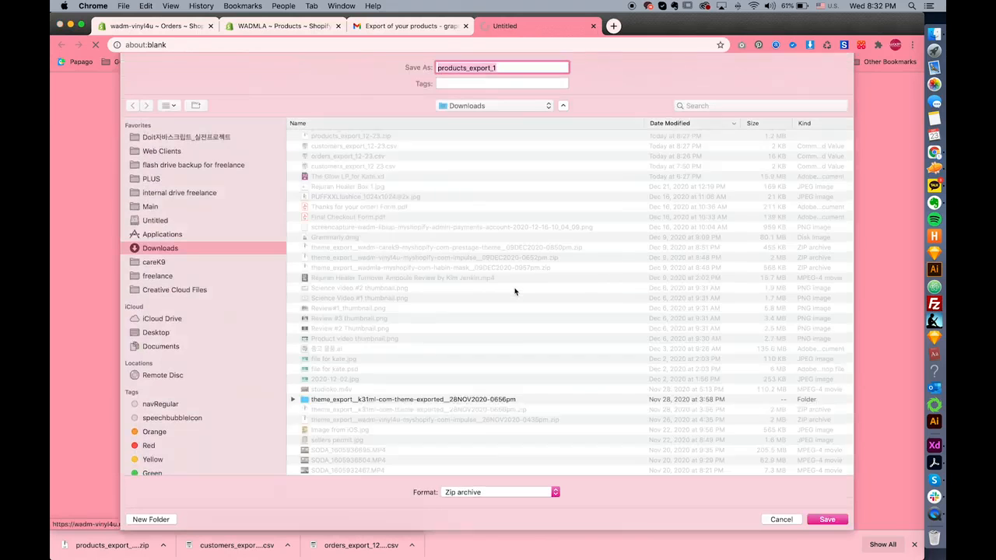
click(515, 65)
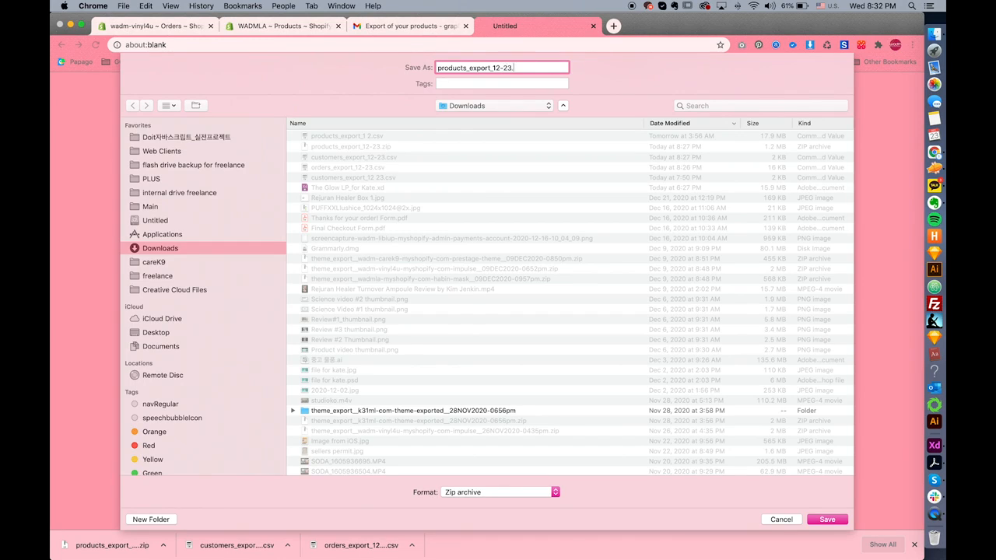
key(BackSpace)
click(826, 519)
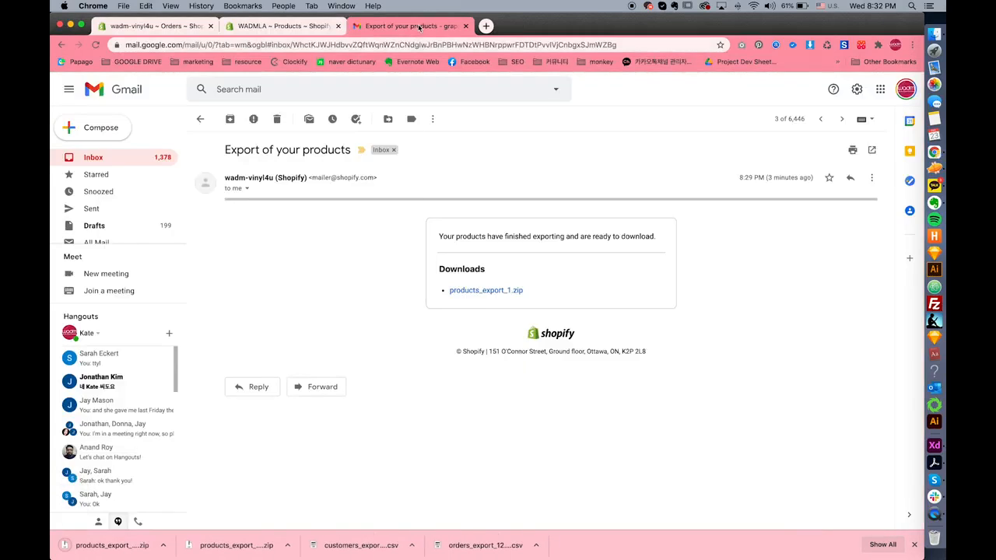
Download the CSV from the newest "Export of your customers" email to Downloads as customers_export_12-23-
click(197, 119)
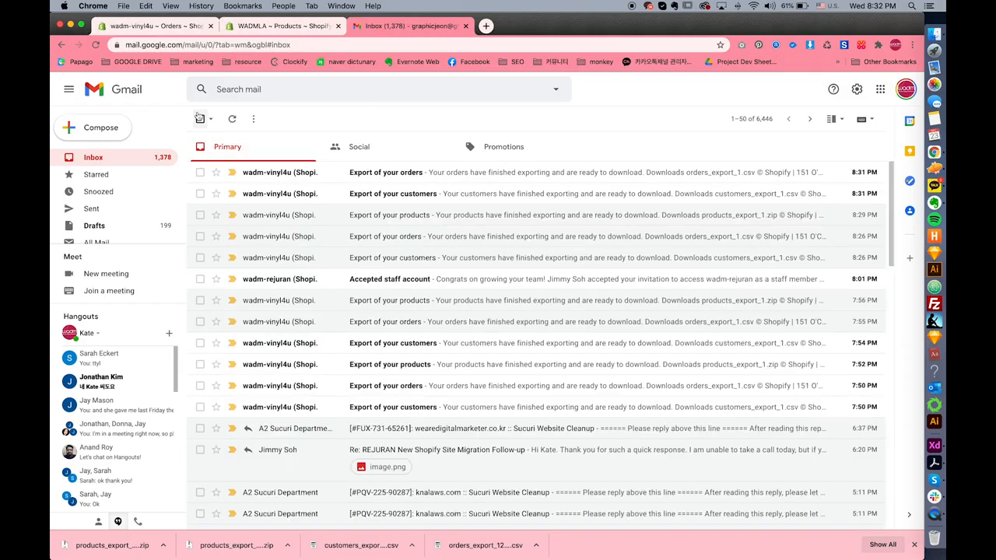
click(433, 196)
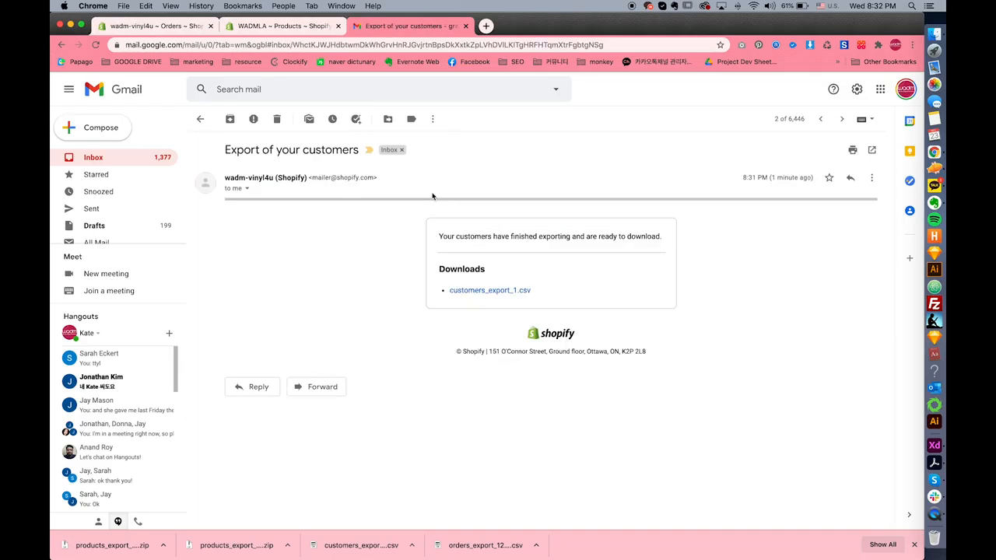
click(512, 293)
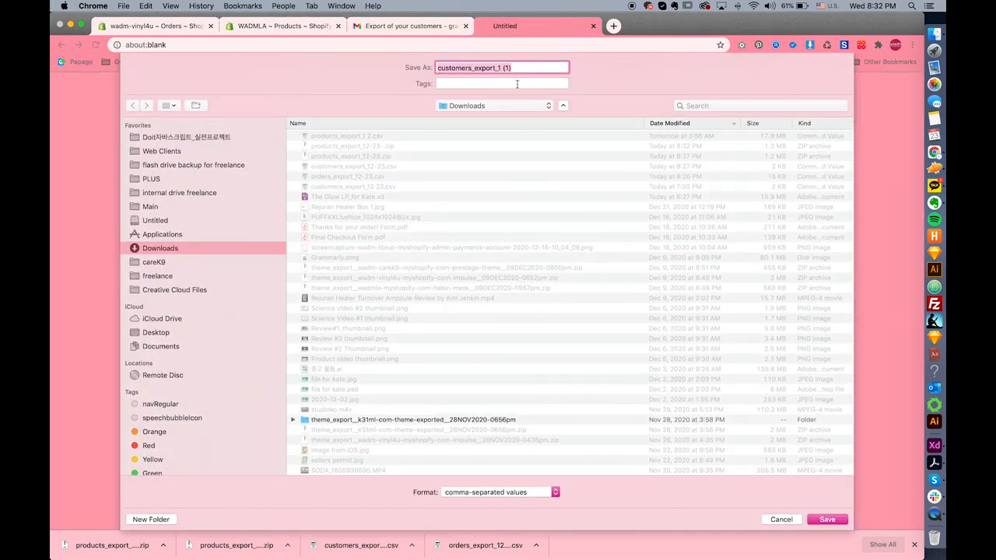
click(528, 70)
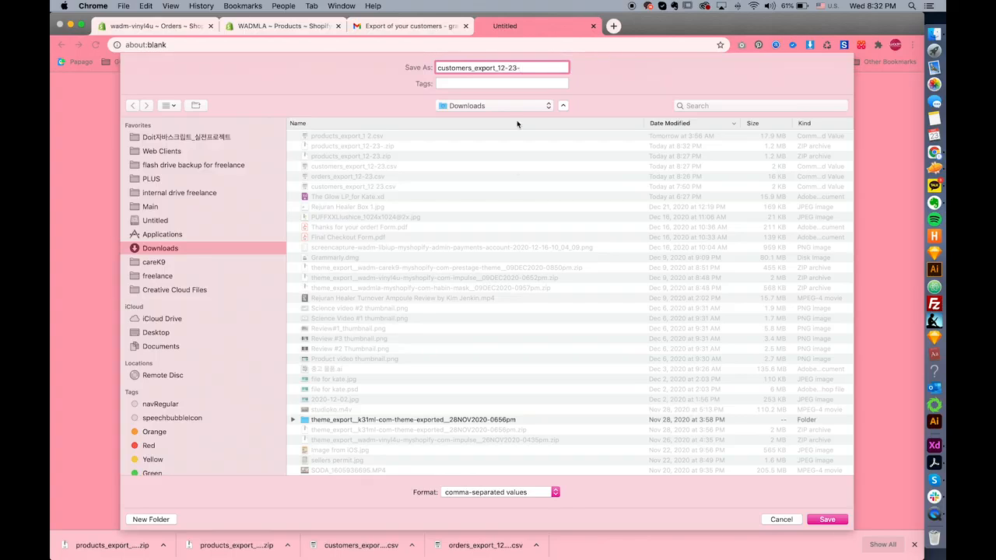
click(830, 520)
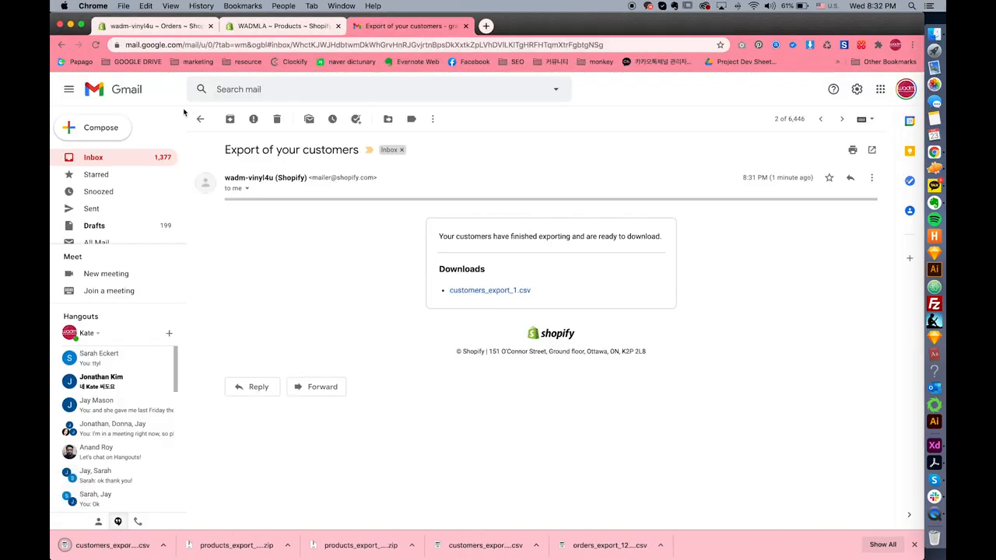
Download the CSV from the newest "Export of your orders" email to Downloads as orders_export_12-23-
click(200, 119)
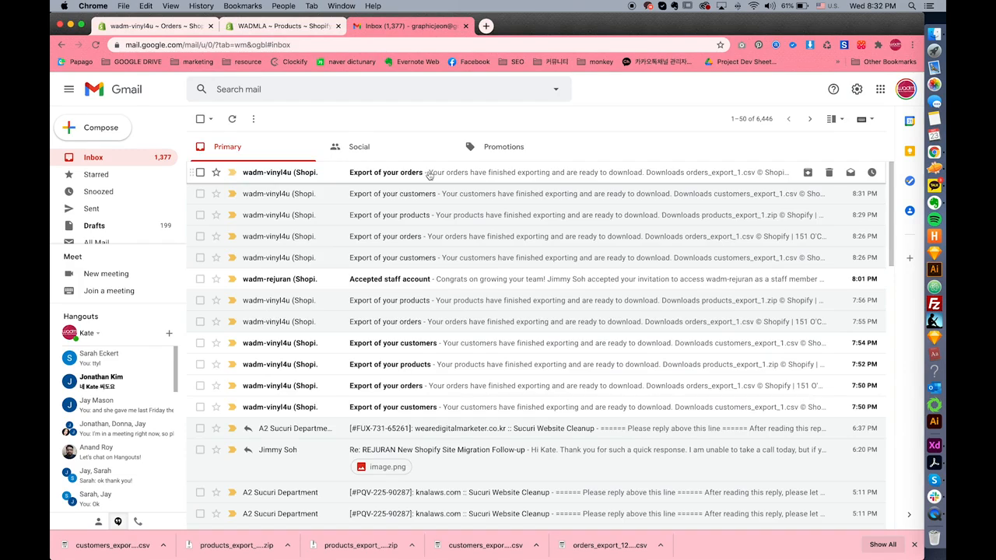
click(430, 175)
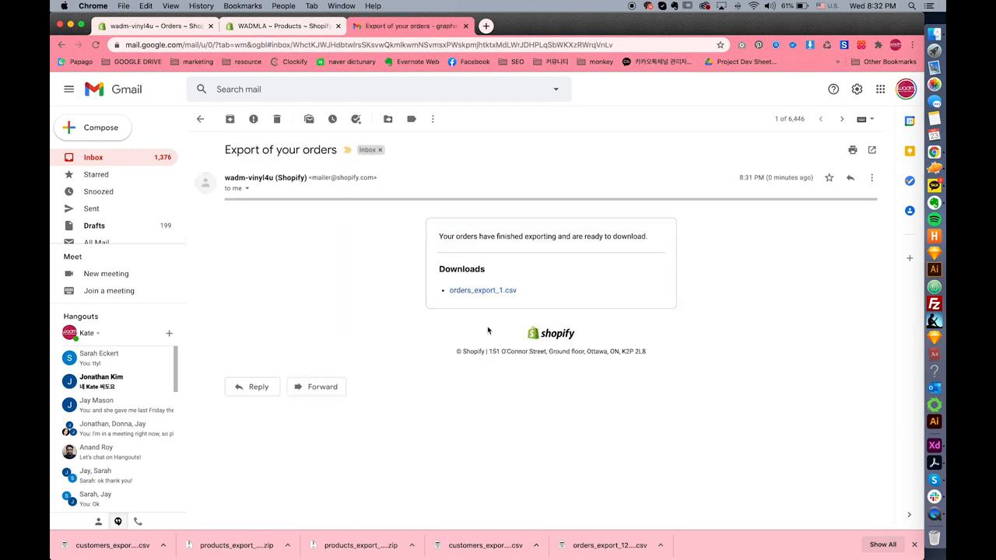
click(488, 293)
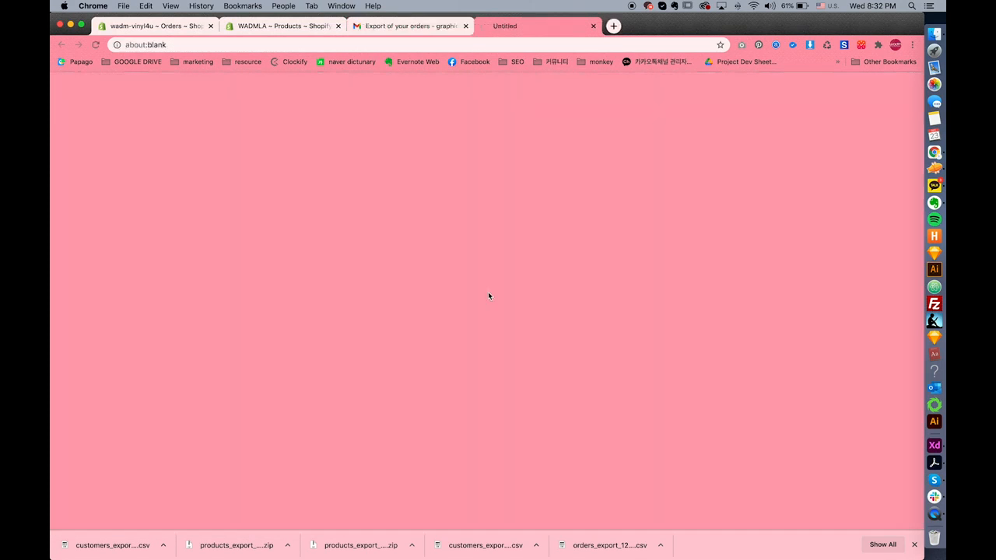
key(Right)
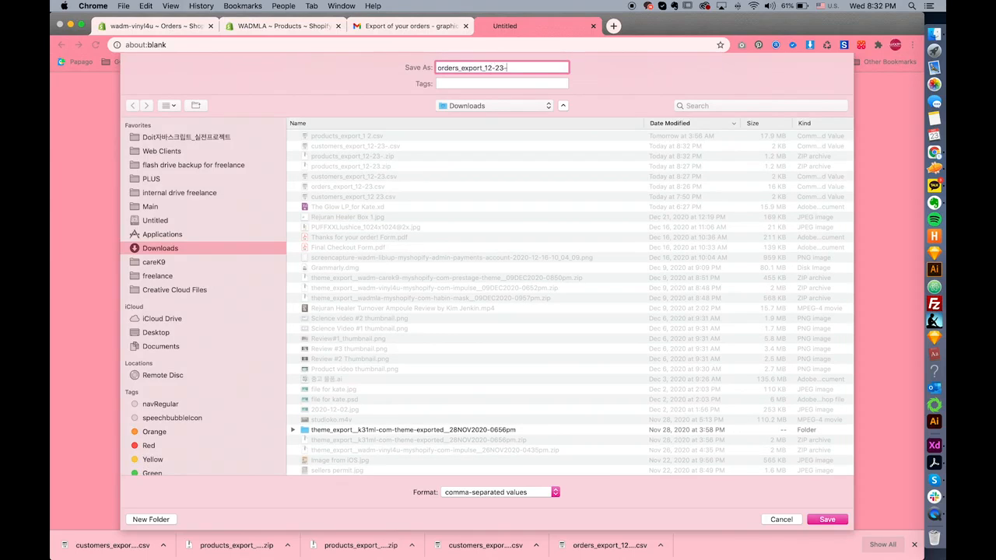
key(Return)
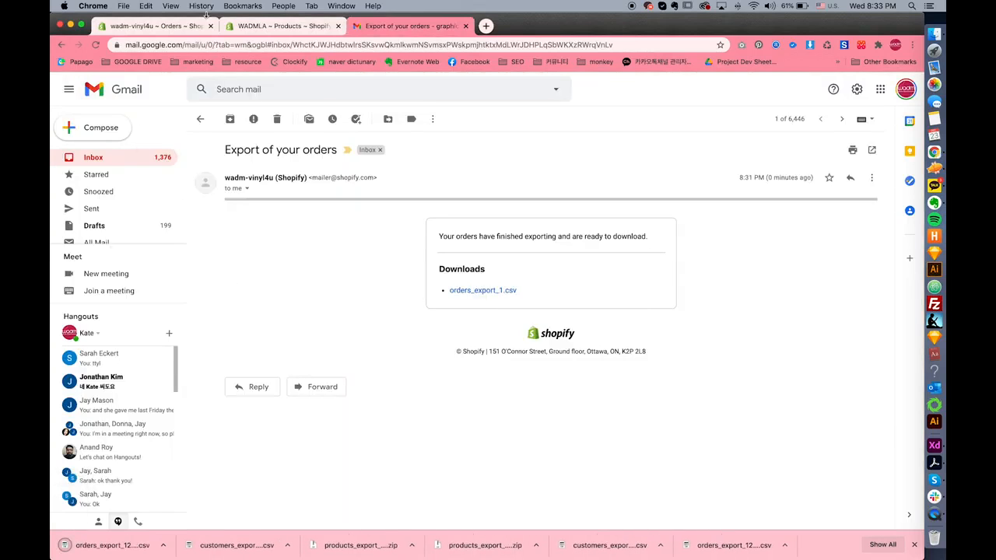
Switch to the WADMLA store in Shopify and start a product import by CSV, opening the file chooser
click(275, 24)
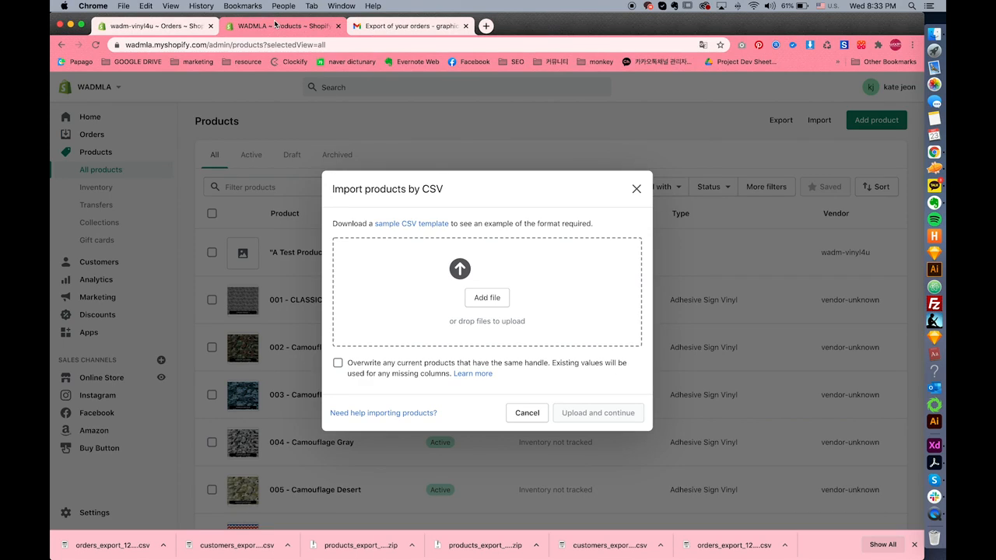
click(637, 189)
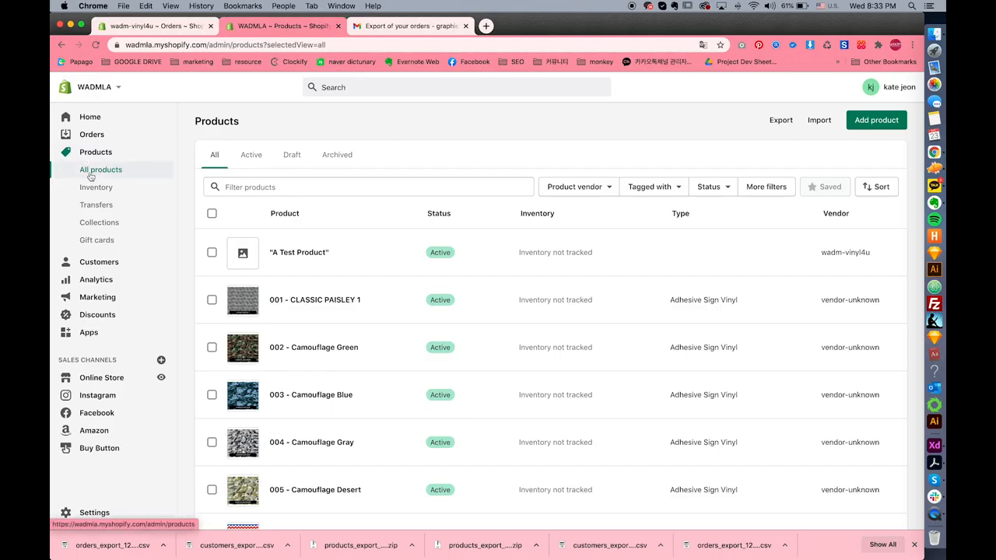
click(809, 121)
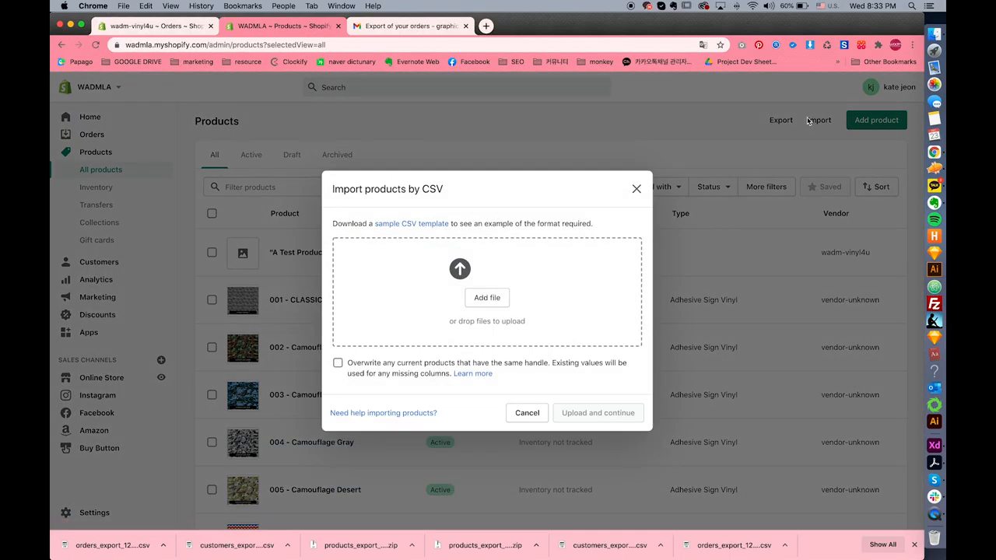
click(488, 298)
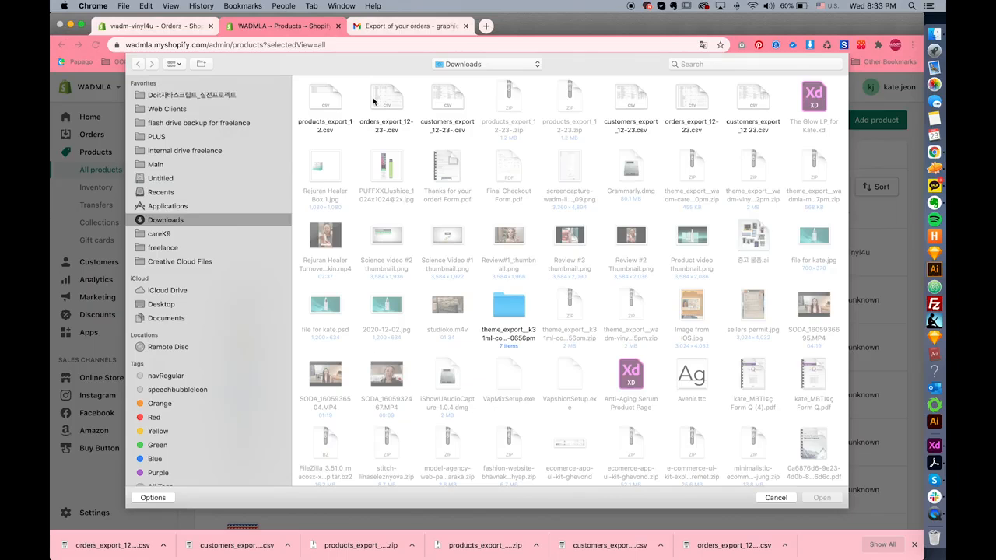
Switch to Finder and extract products_export_12-23.zip in the Downloads folder
click(935, 34)
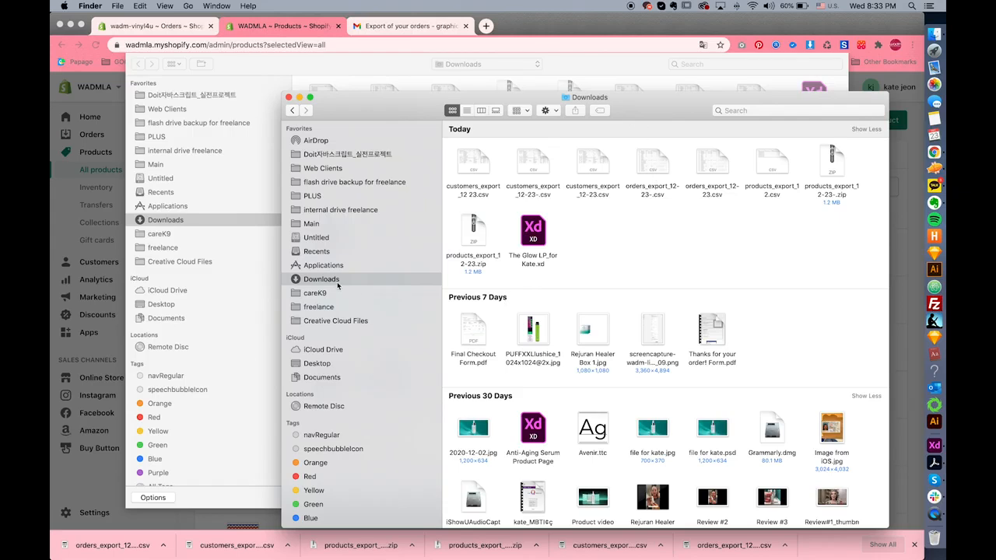
click(482, 242)
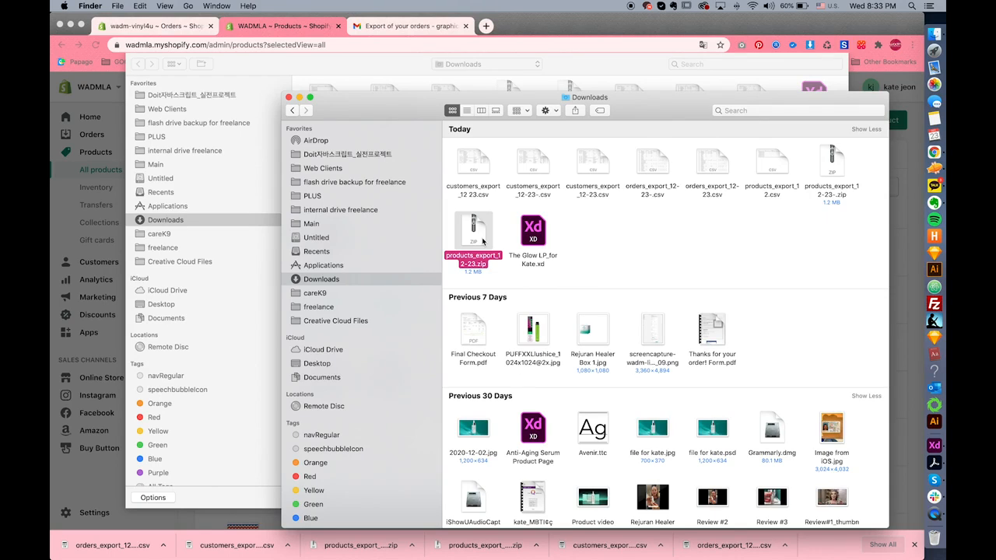
double_click(483, 242)
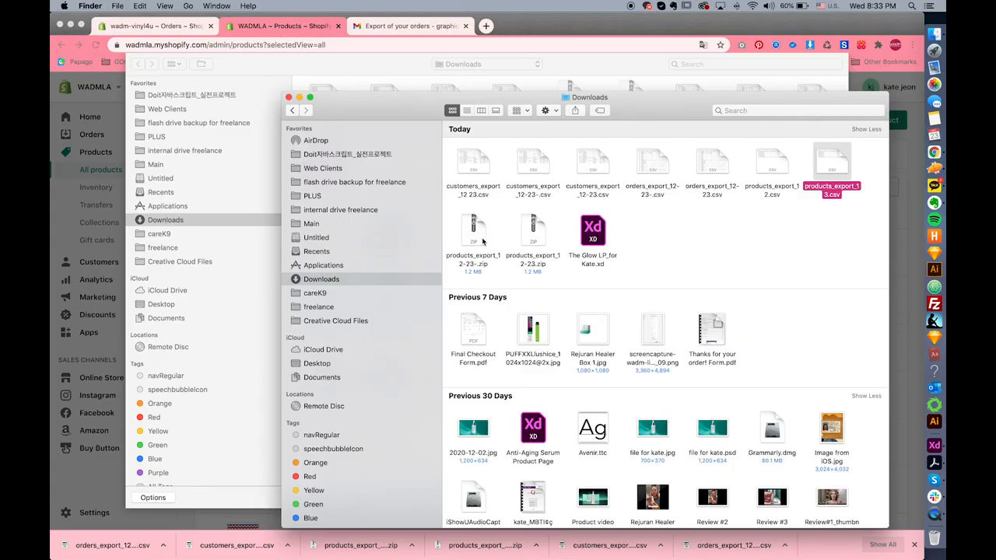
Return to Chrome's file chooser, add products_export_1 3.csv to the product import and upload it without overwriting existing products
click(240, 67)
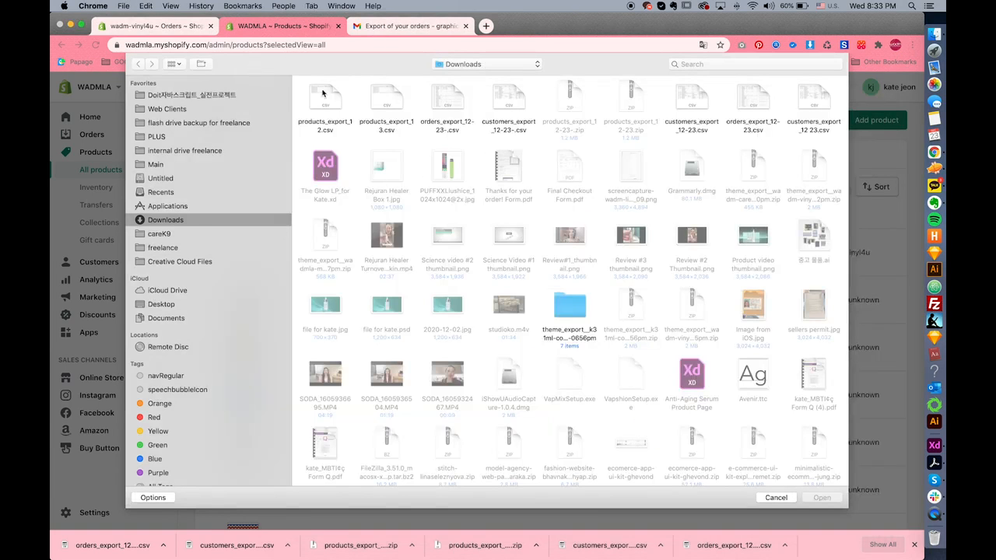
click(391, 107)
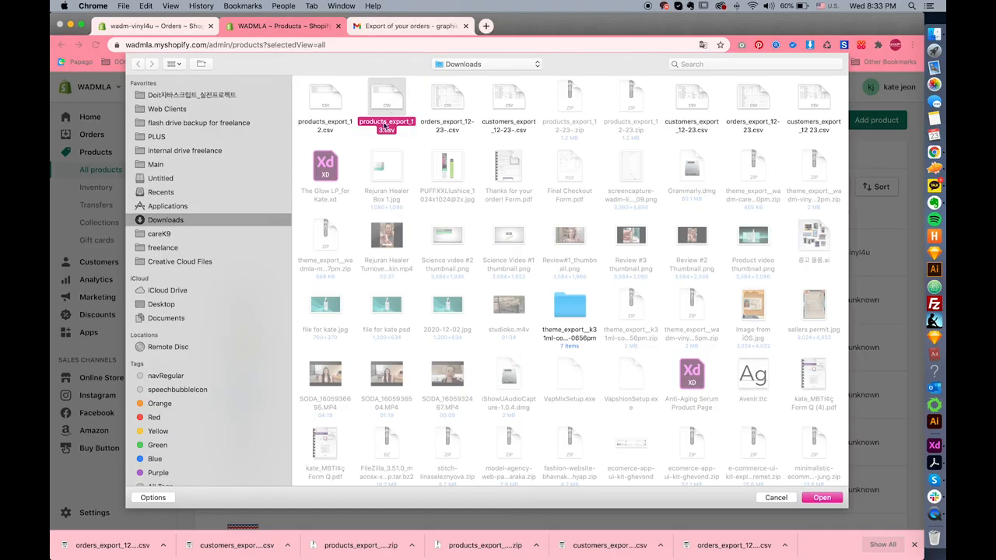
click(826, 498)
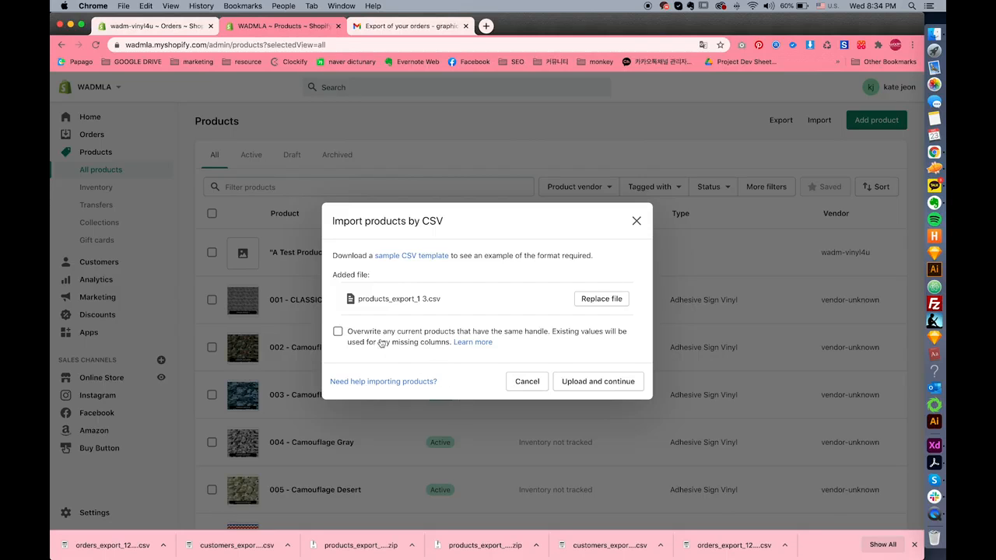
click(382, 341)
click(382, 341)
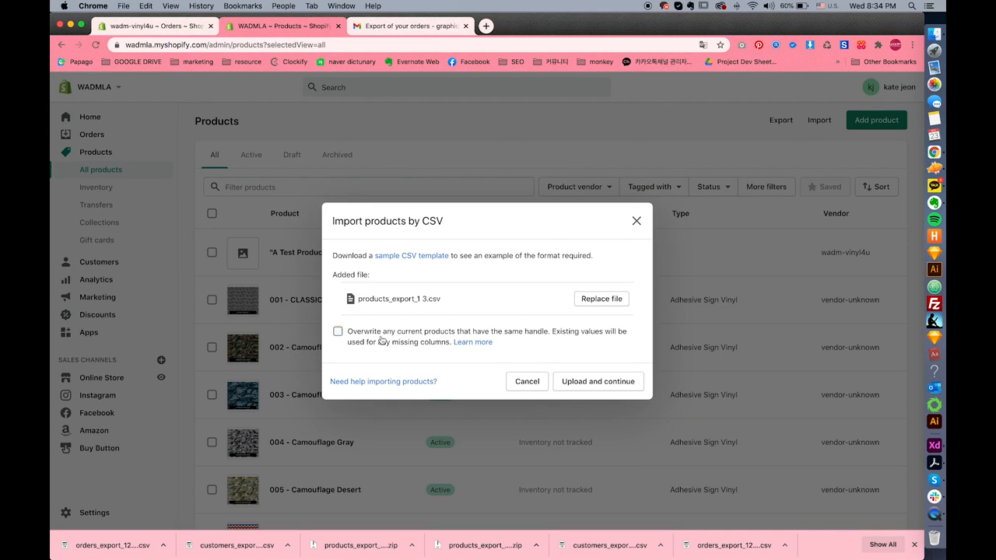
click(591, 393)
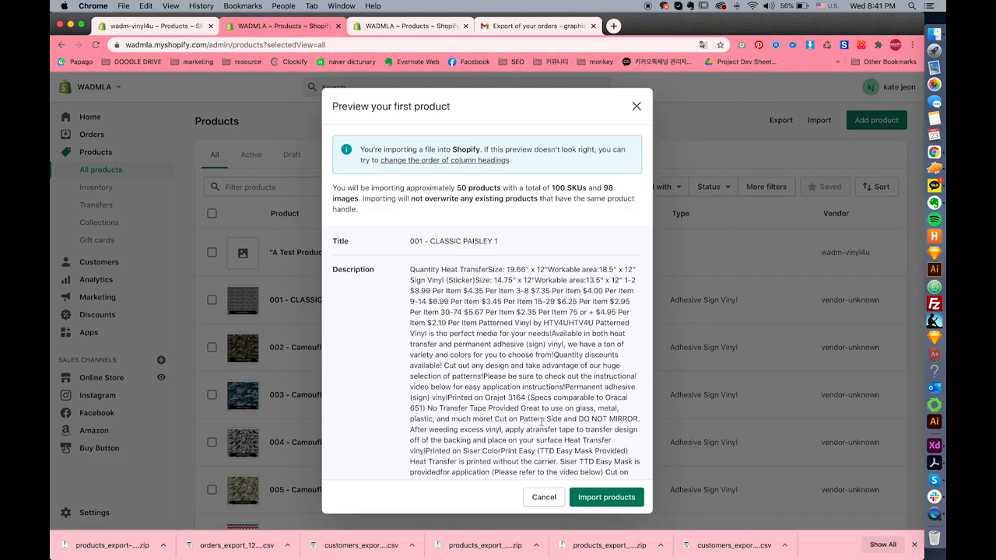
Review the note on column heading order in the first-product preview and run the product import
drag(480, 149, 597, 150)
click(589, 151)
click(606, 506)
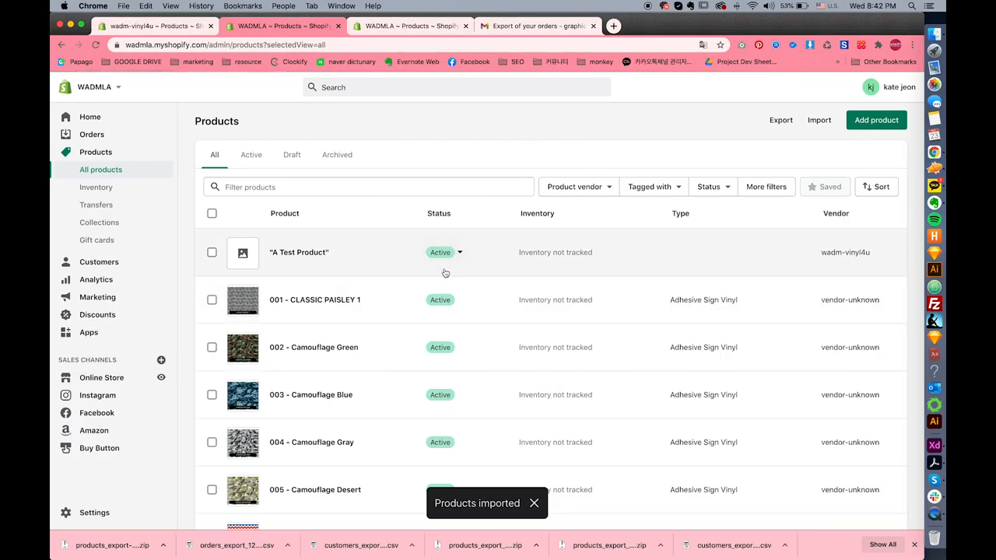
Sort the product list by Created (newest first) and look over the imported products
click(884, 189)
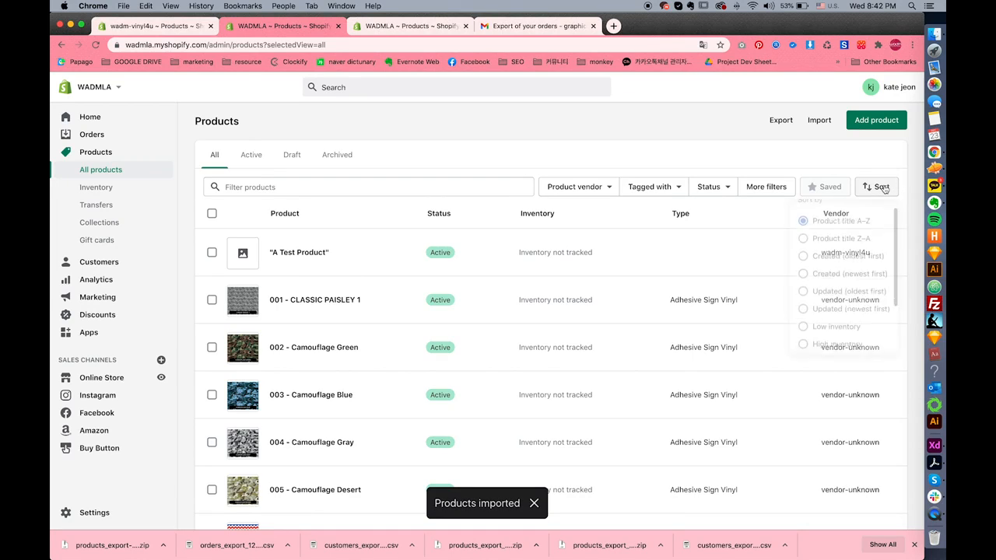
click(841, 289)
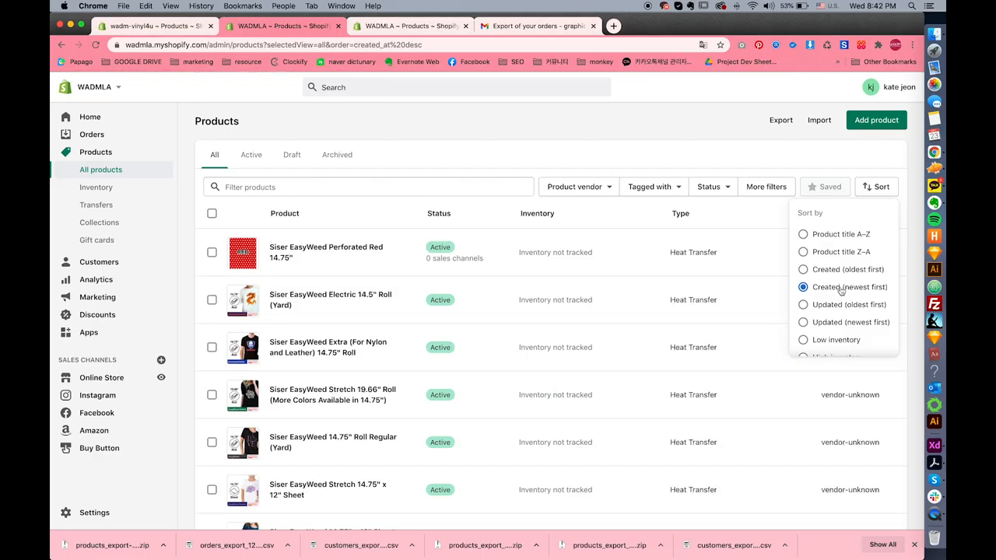
scroll(651, 351, down, 5)
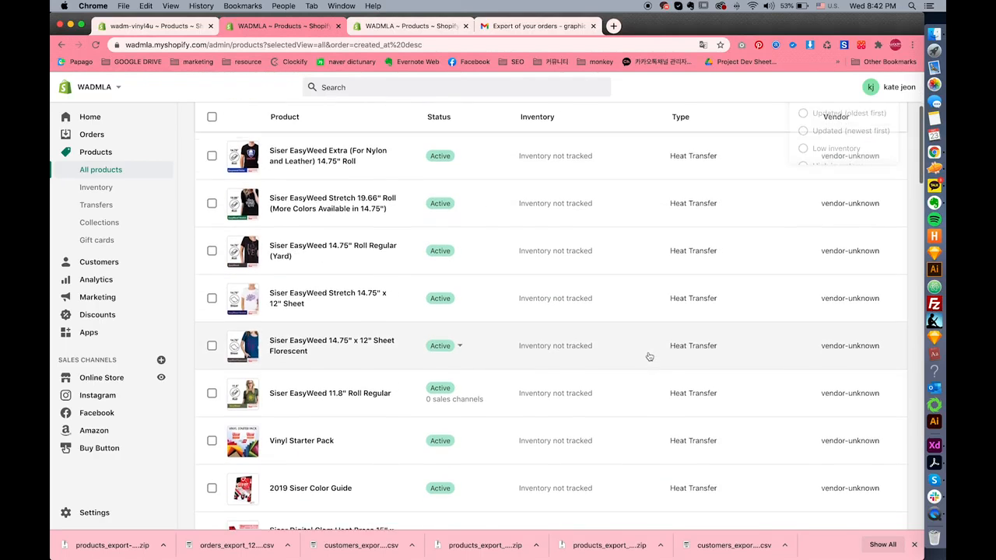
scroll(650, 357, up, 5)
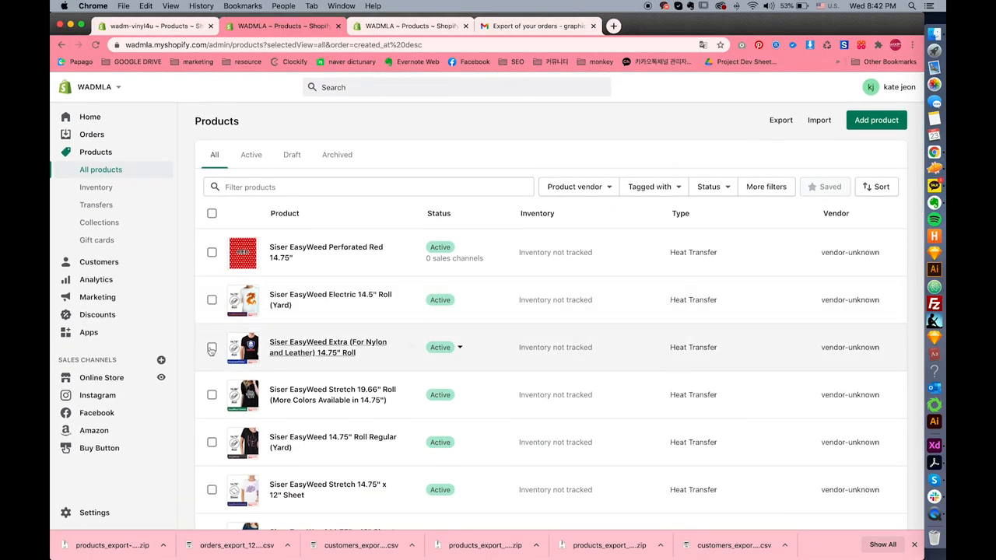
Import customers_export_12-23-.csv into the WADMLA store's customers and look through the resulting customer list
click(97, 263)
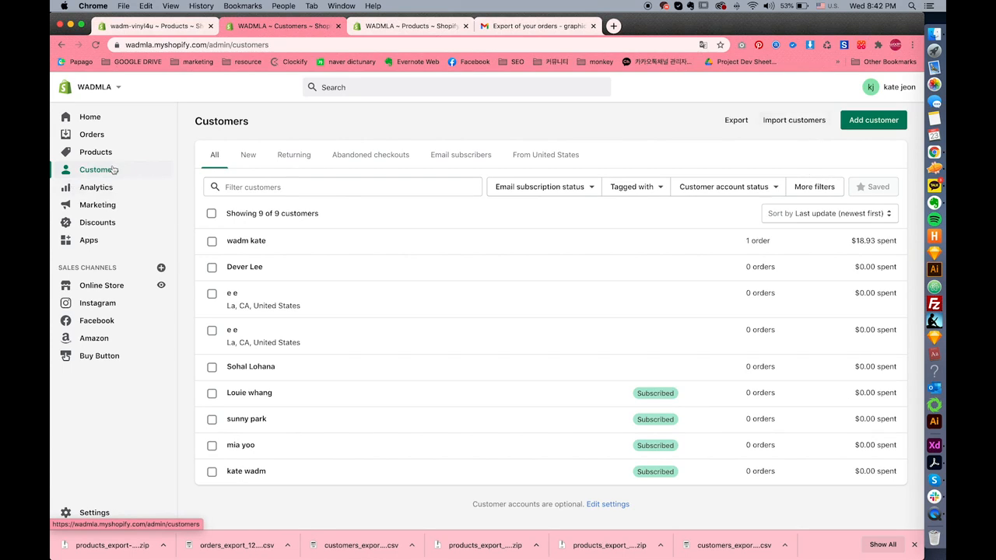
click(790, 124)
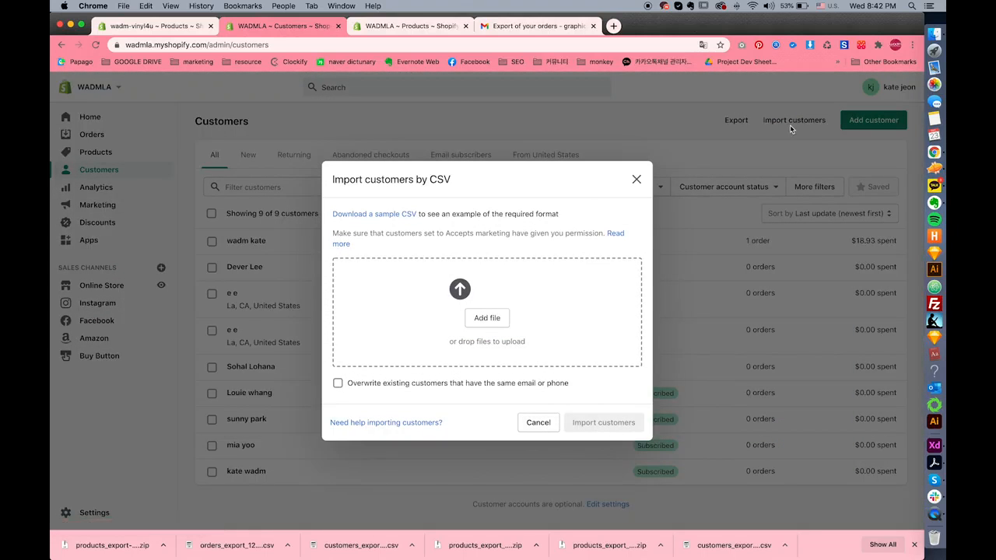
click(481, 319)
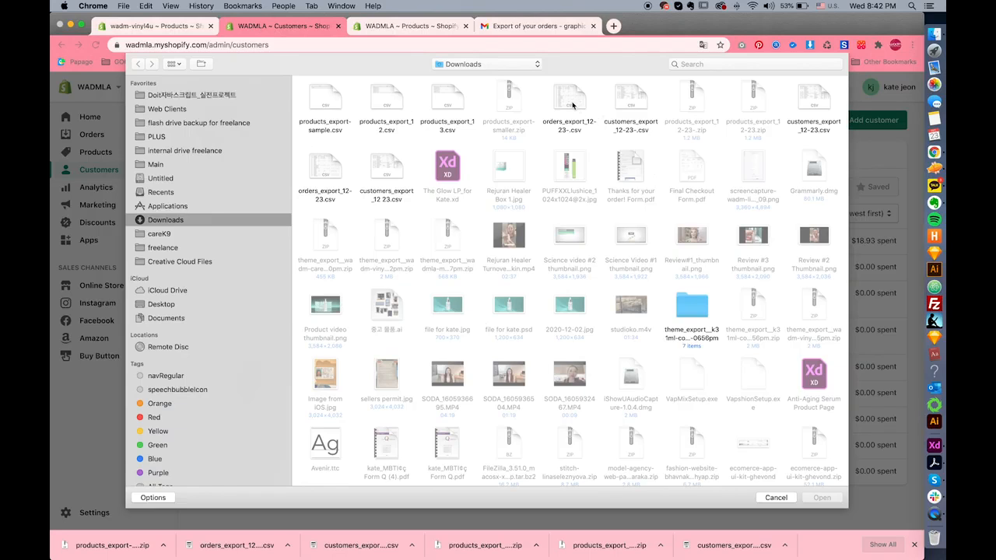
double_click(635, 104)
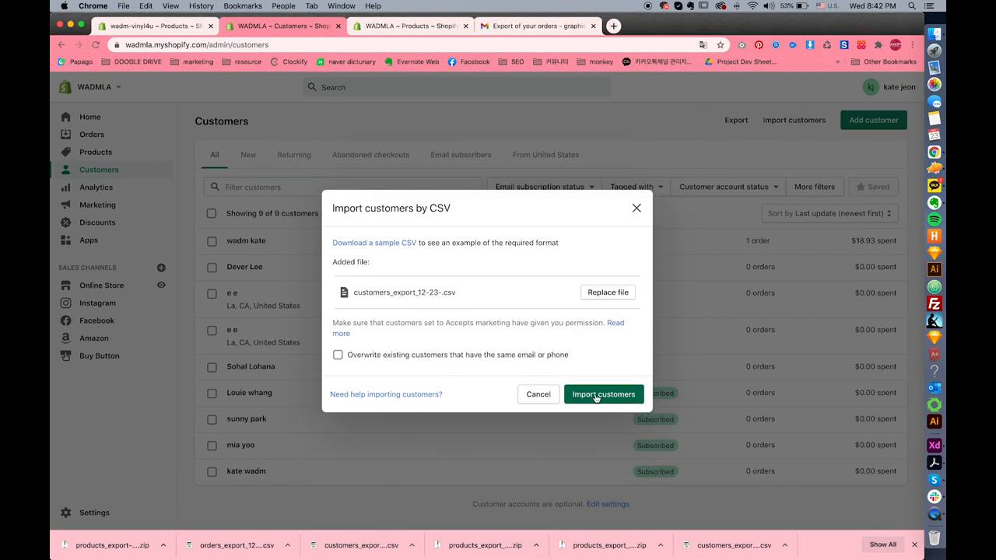
click(373, 359)
click(622, 398)
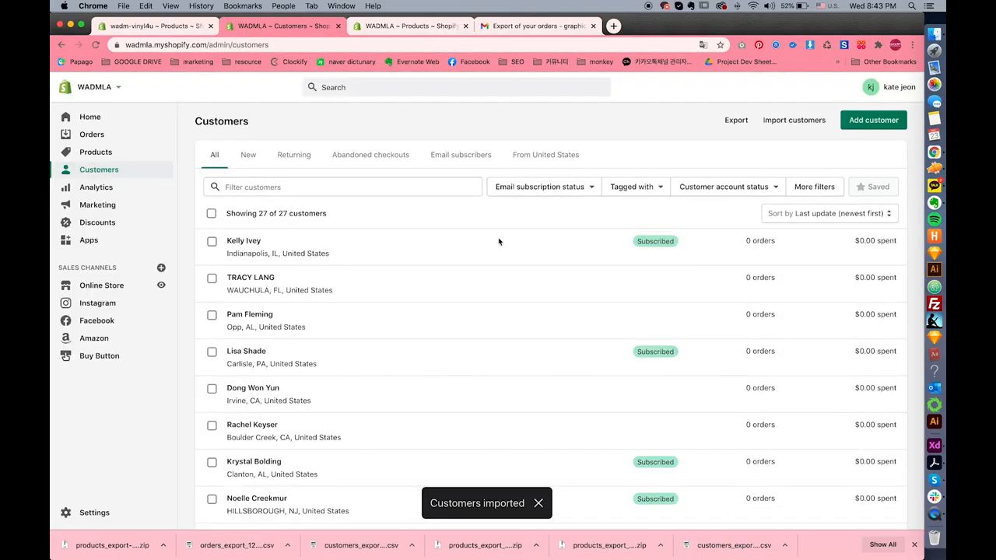
scroll(493, 358, down, 5)
scroll(495, 358, down, 3)
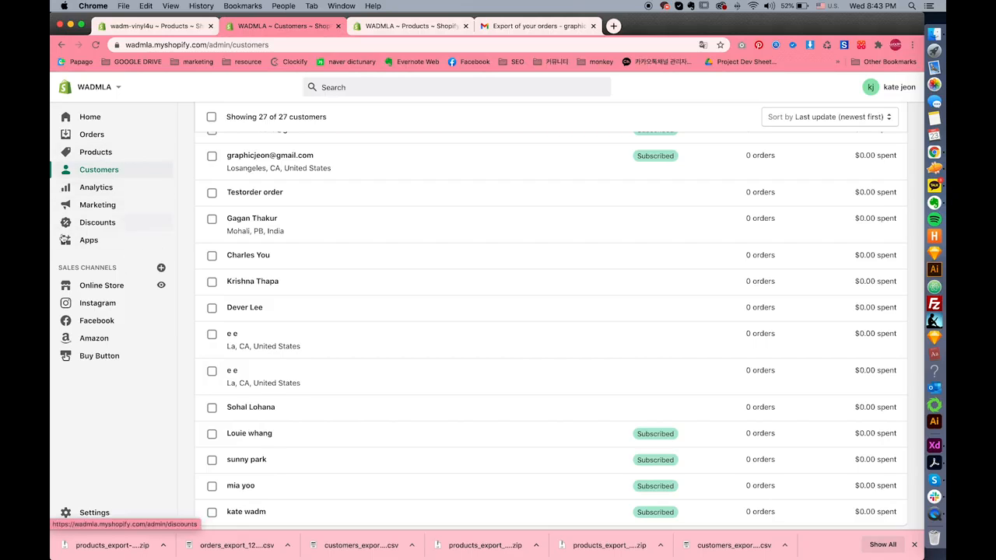
Open the Shopify App Store from the WADMLA store's apps and search for "order import"
click(87, 243)
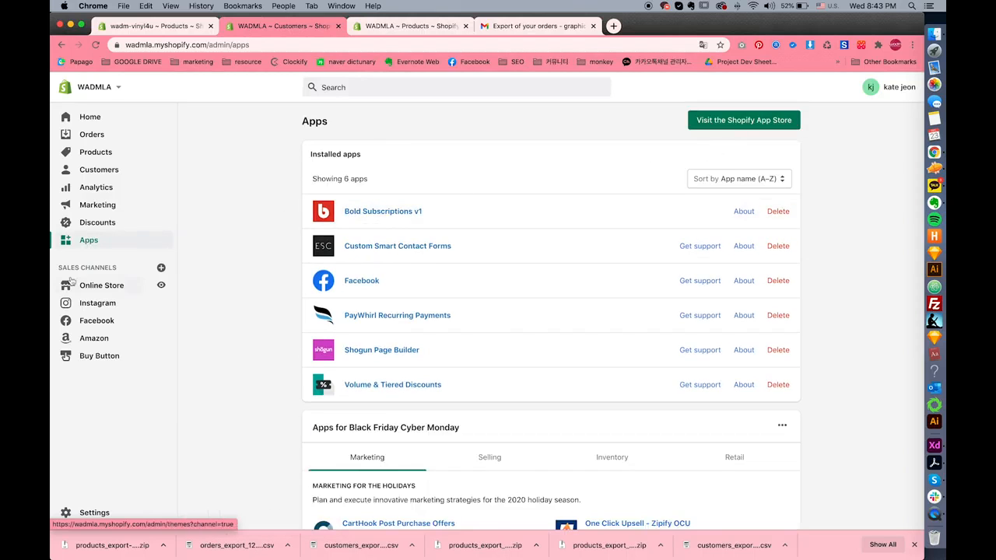
click(770, 121)
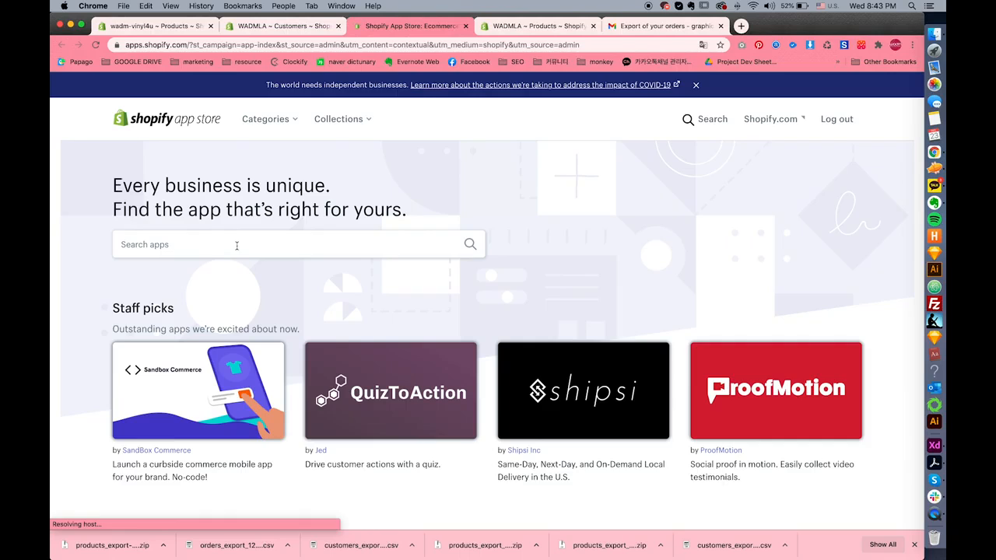
click(237, 246)
text(order import)
key(Return)
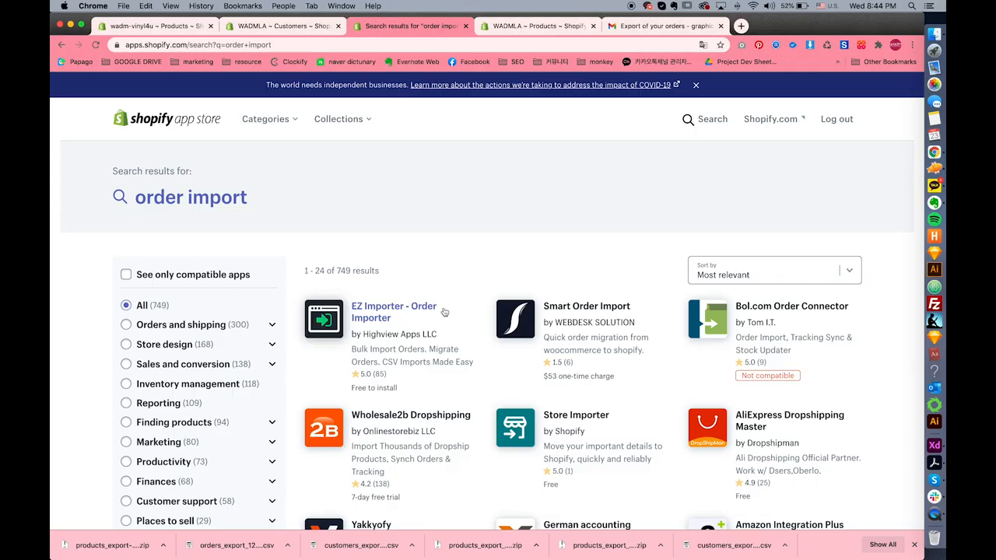
Add EZ Importer - Order Importer, check the store address in the WADMLA admin, and install the app on that store
click(376, 326)
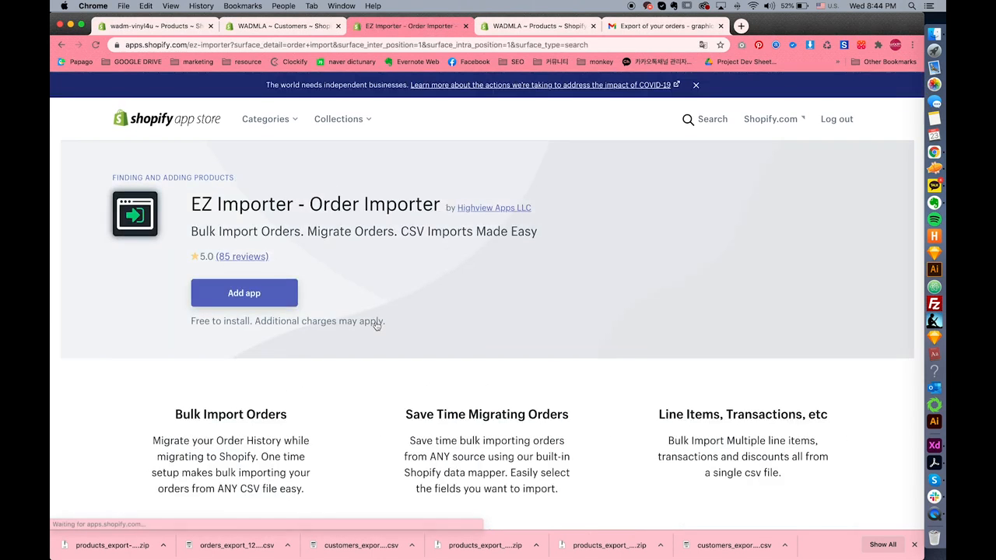
click(274, 303)
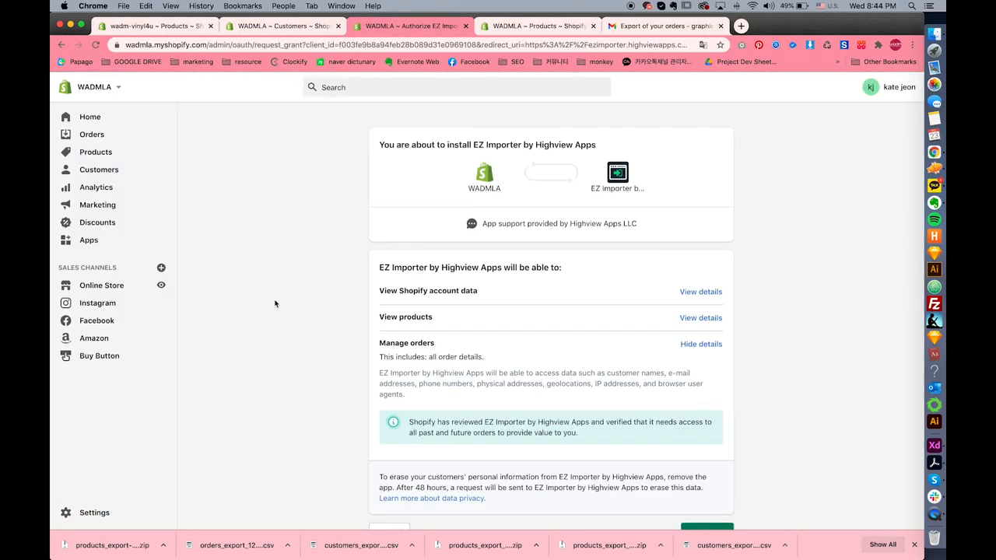
click(278, 26)
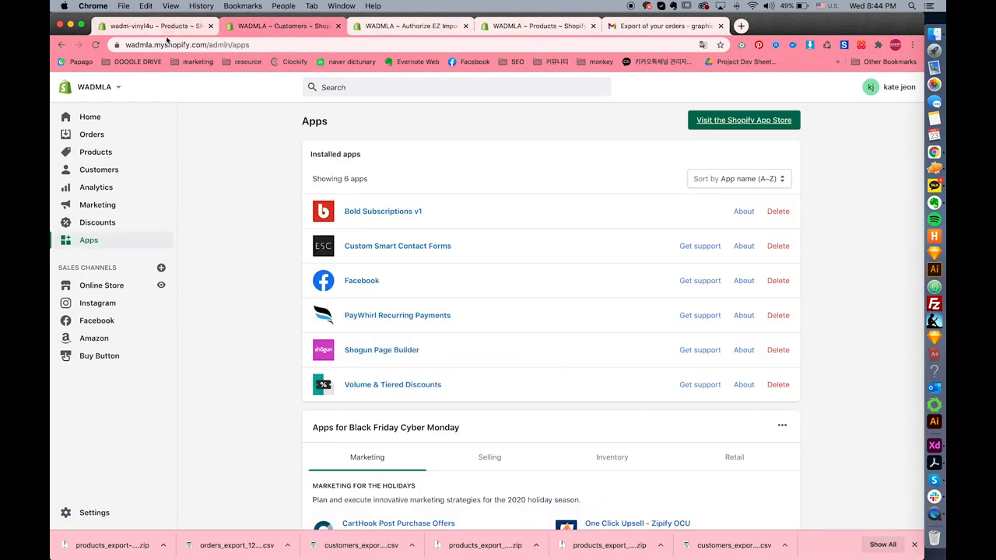
drag(208, 45, 122, 45)
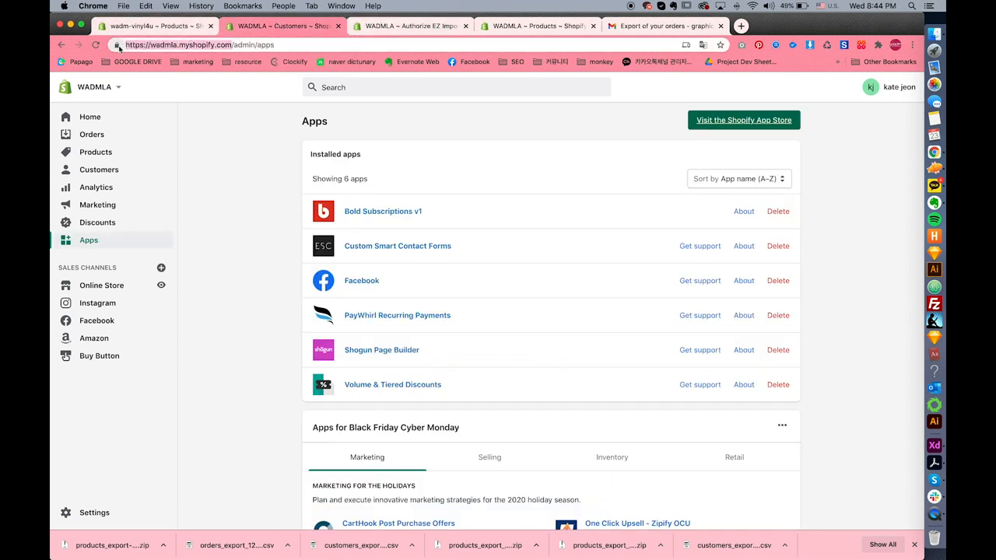
click(422, 30)
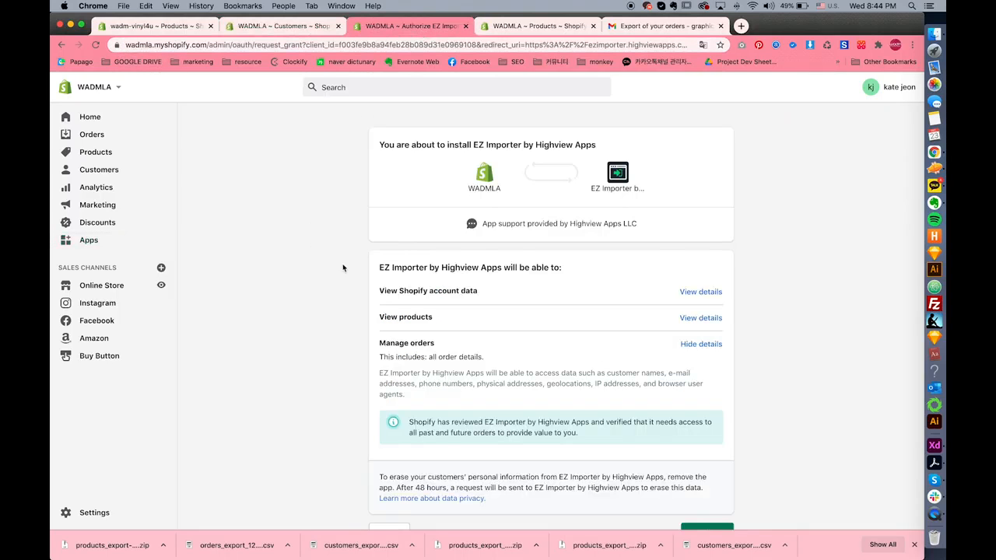
scroll(327, 251, down, 3)
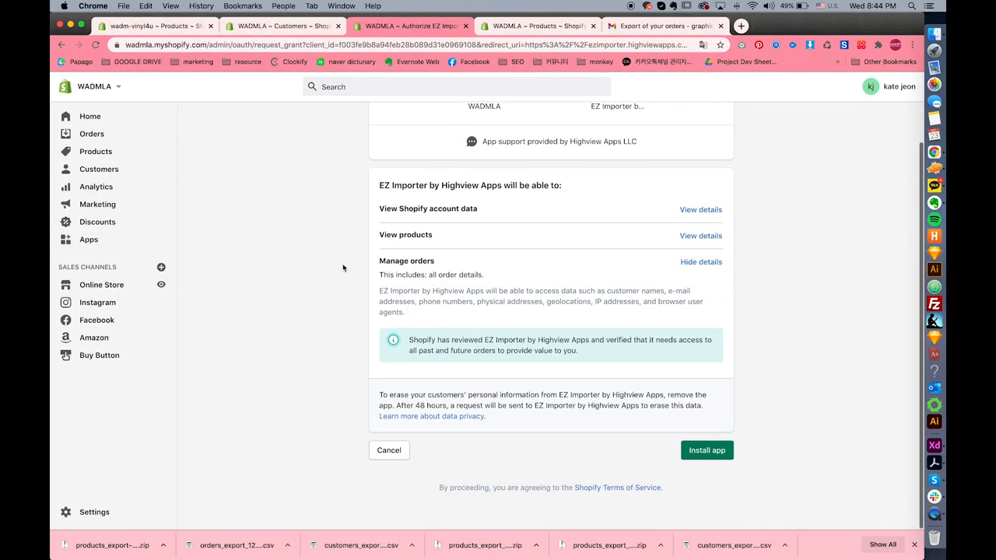
click(717, 454)
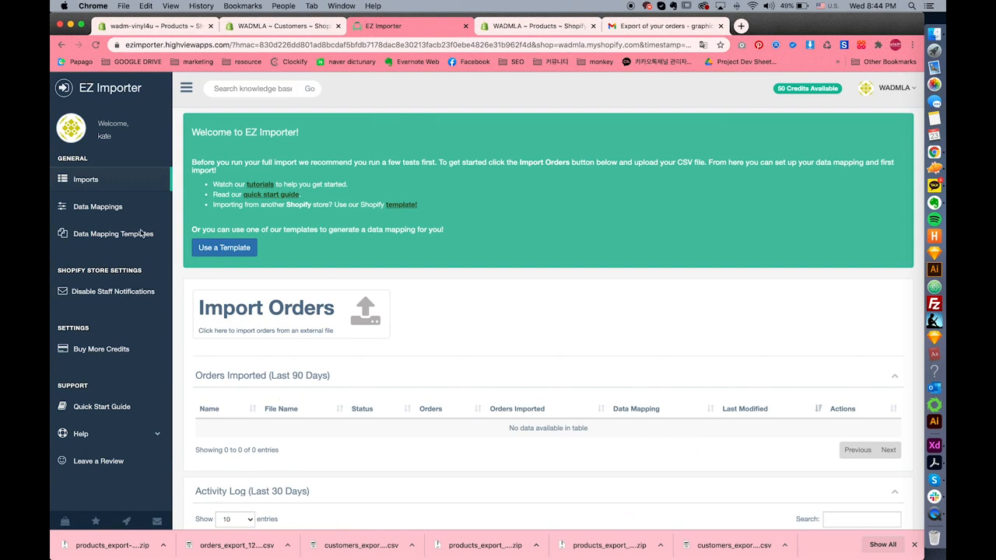
Create a data mapping in EZ Importer from the Shopify CSV Export Mapping template
click(93, 187)
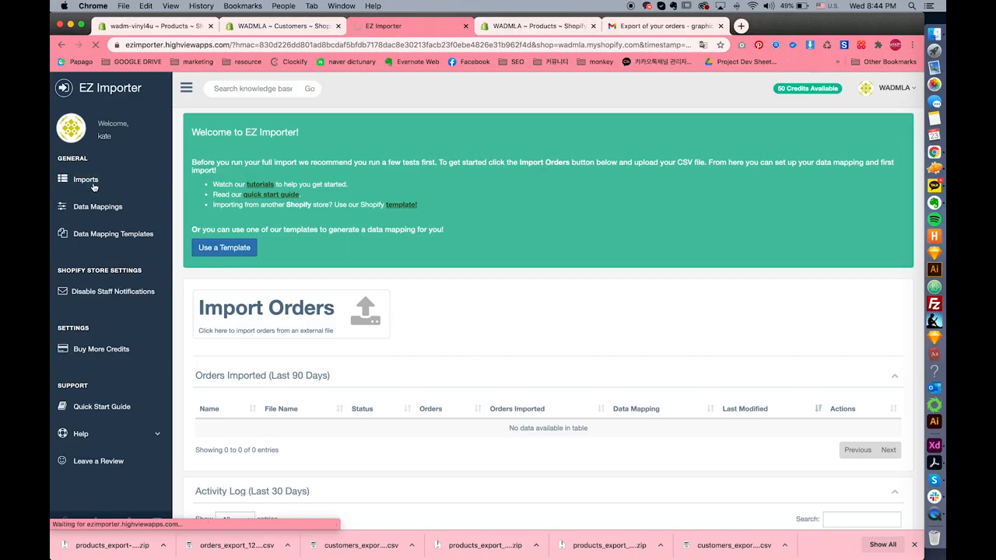
click(228, 248)
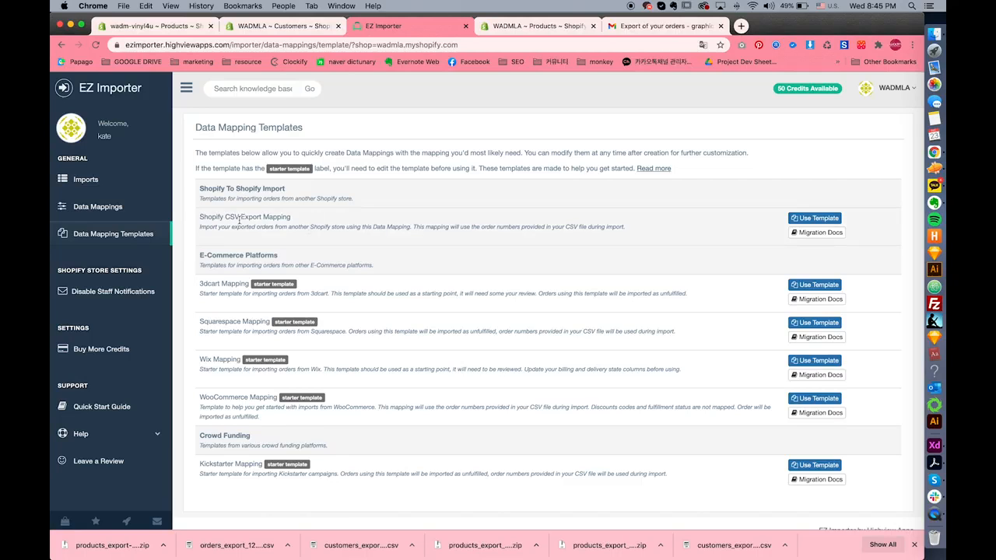
drag(200, 218, 301, 218)
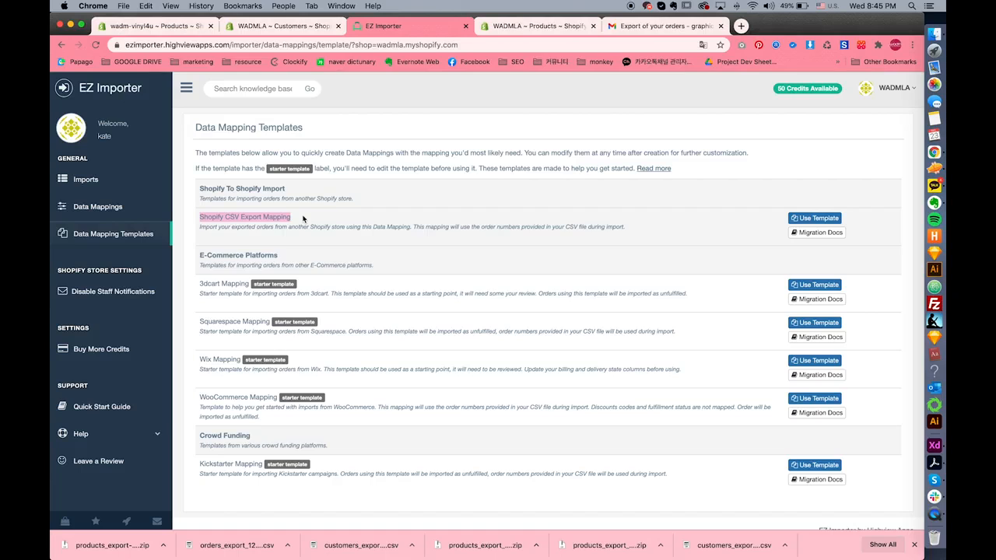
click(817, 218)
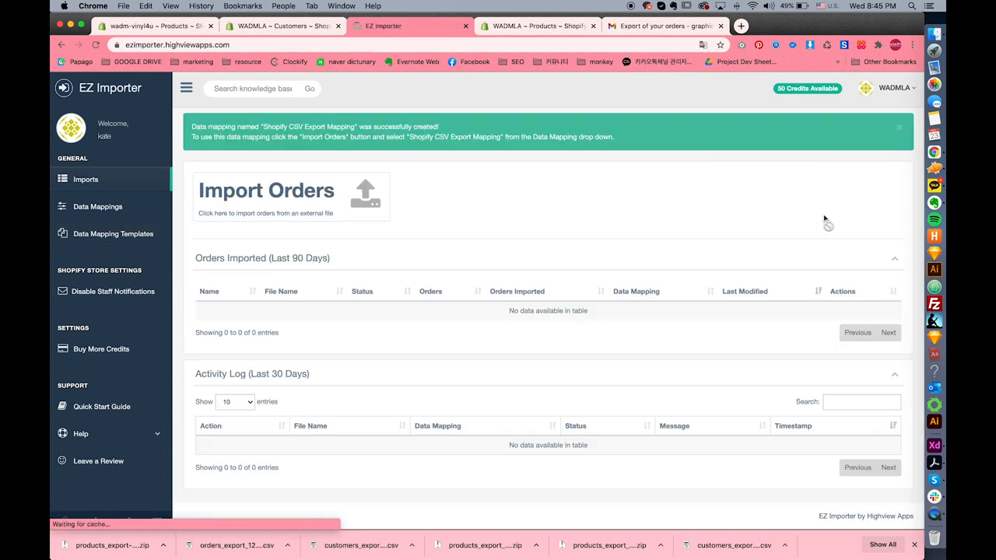
Set up an order import named "transfer 12-23" from orders_export_12-23.csv with the Shopify CSV Export Mapping and send it for review
click(297, 190)
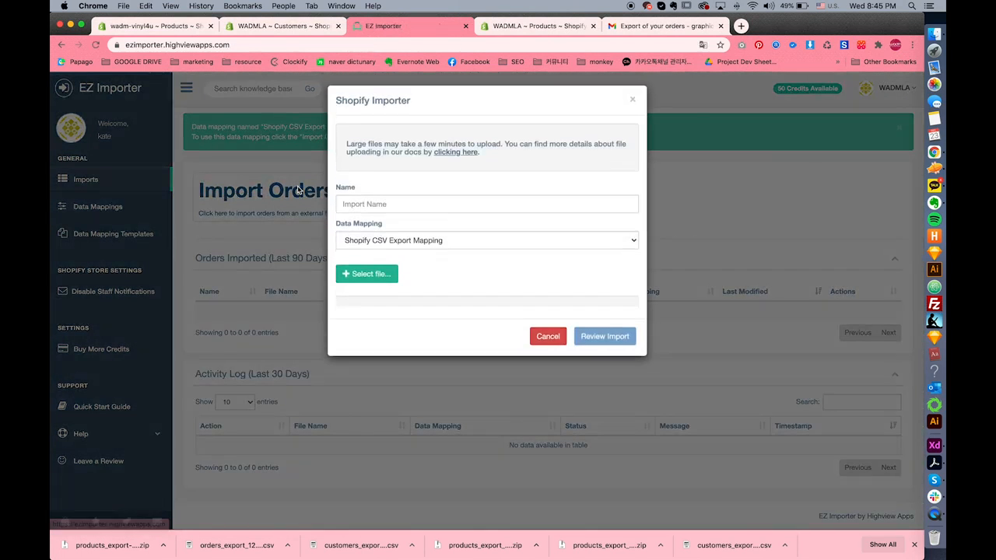
click(374, 282)
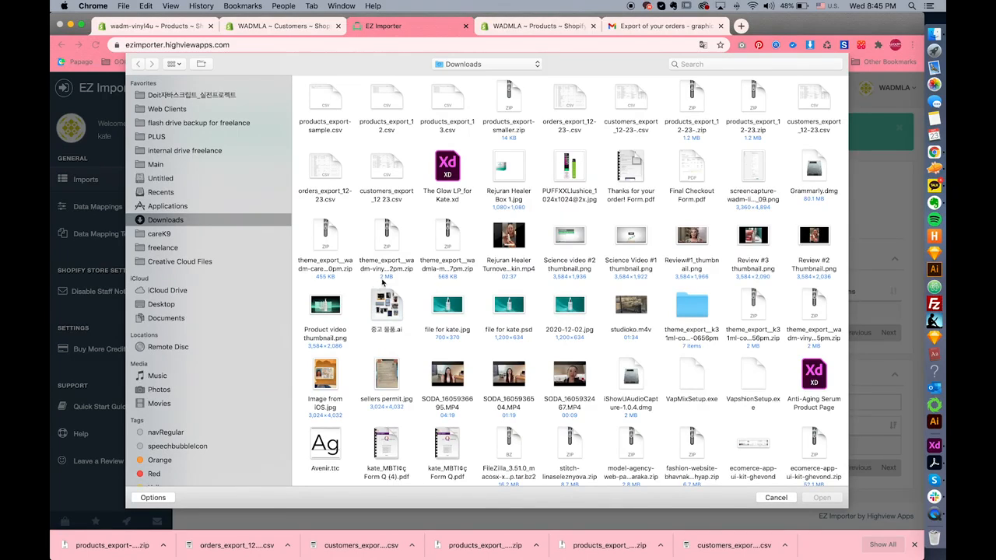
click(332, 170)
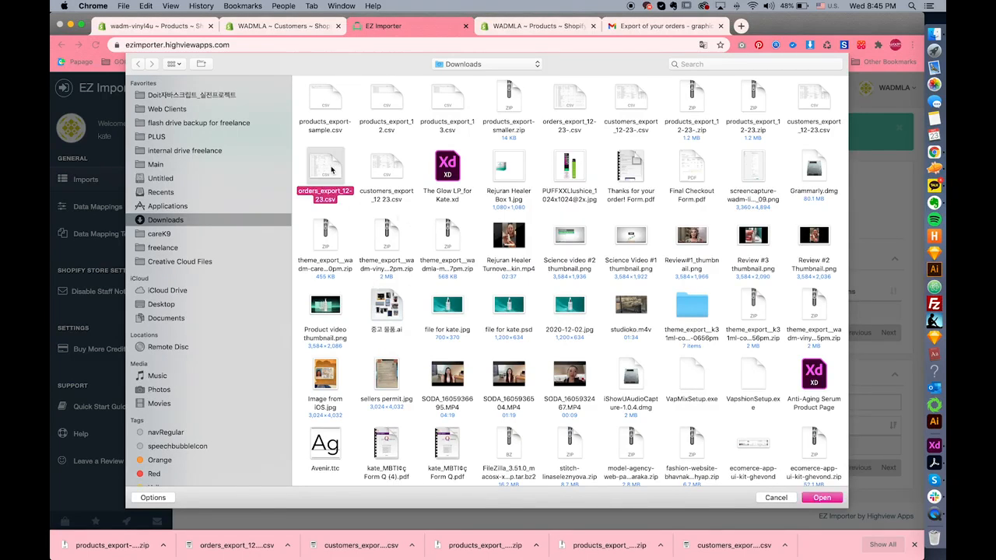
click(823, 499)
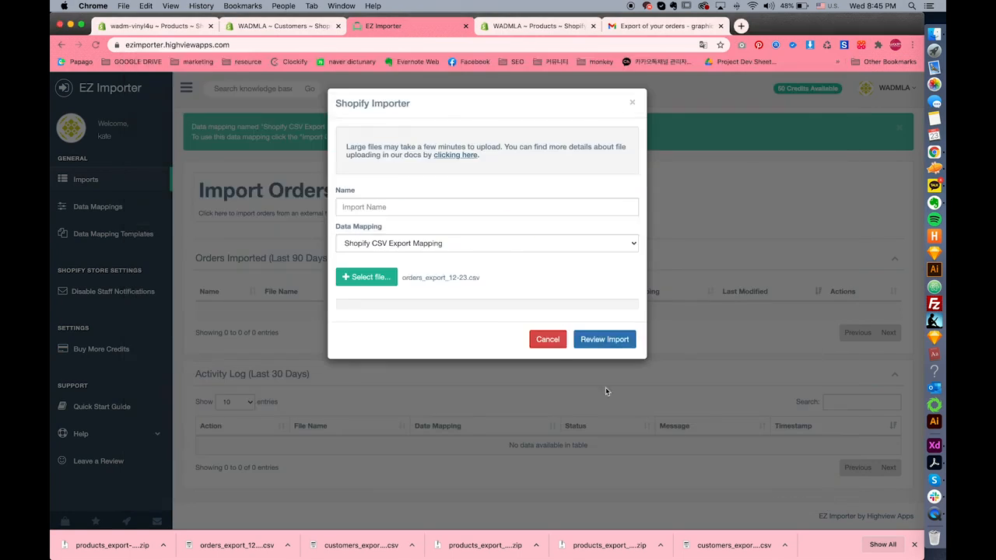
text(transfer 12-)
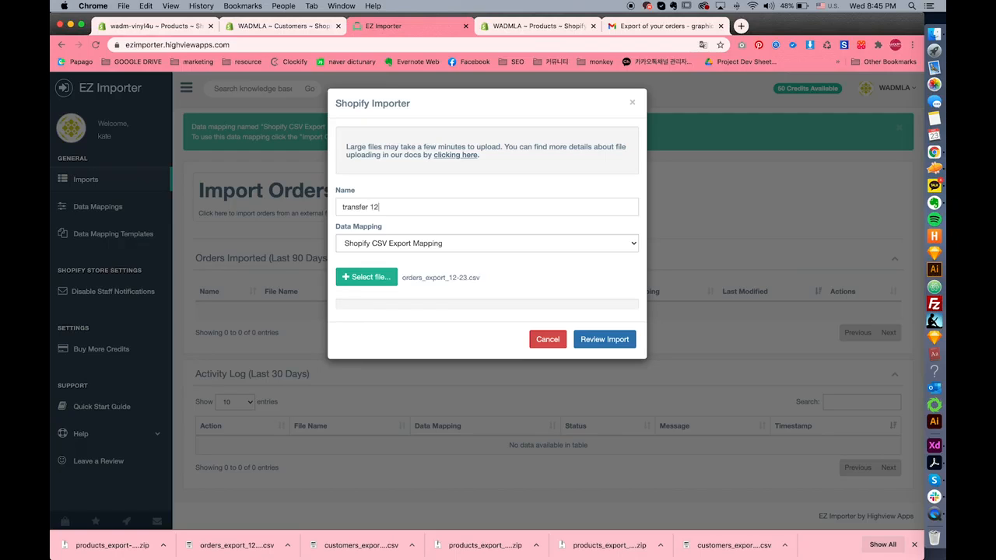
text(23)
click(592, 339)
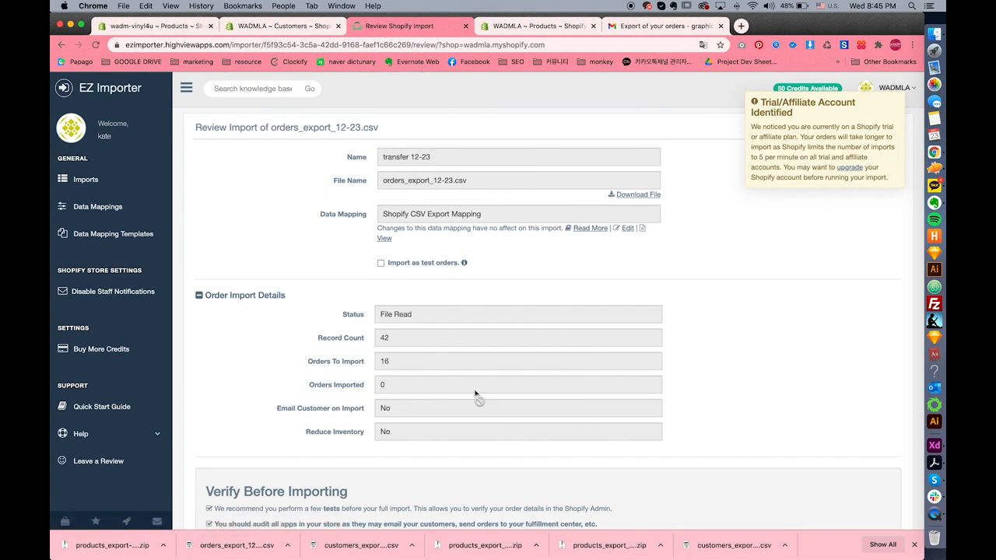
Review the import details and order records of orders_export_12-23.csv, and run the import
scroll(498, 467, down, 5)
scroll(501, 467, down, 5)
scroll(501, 465, up, 8)
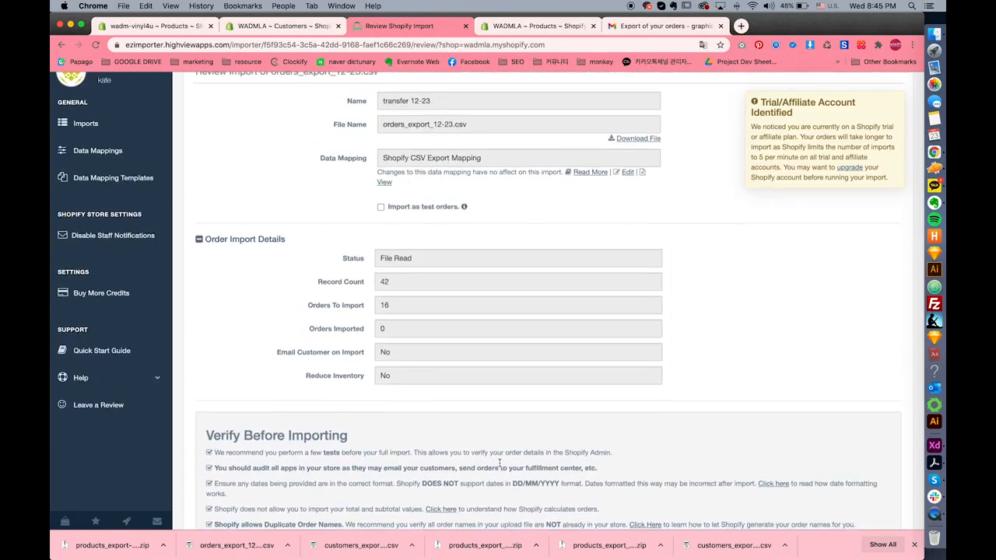
scroll(746, 326, down, 10)
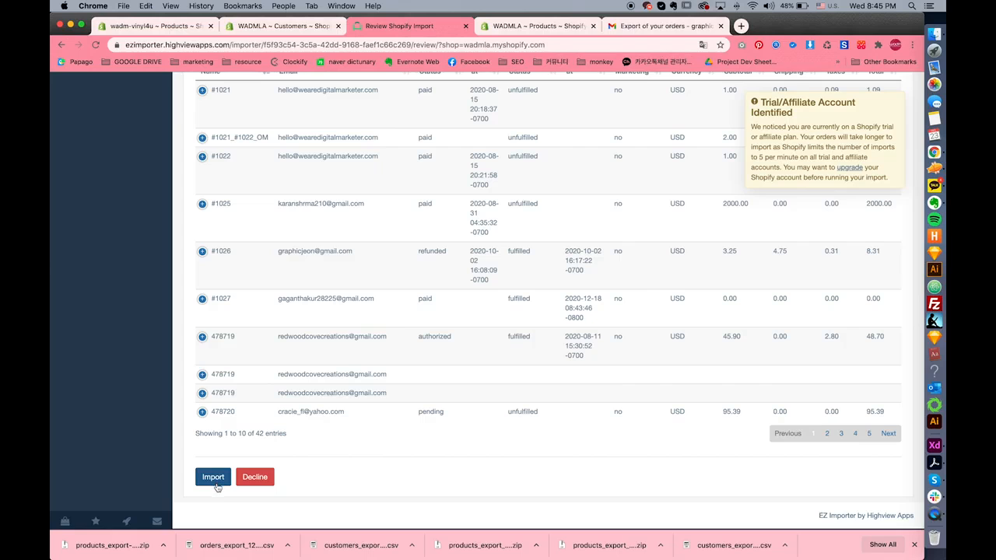
scroll(218, 487, up, 1)
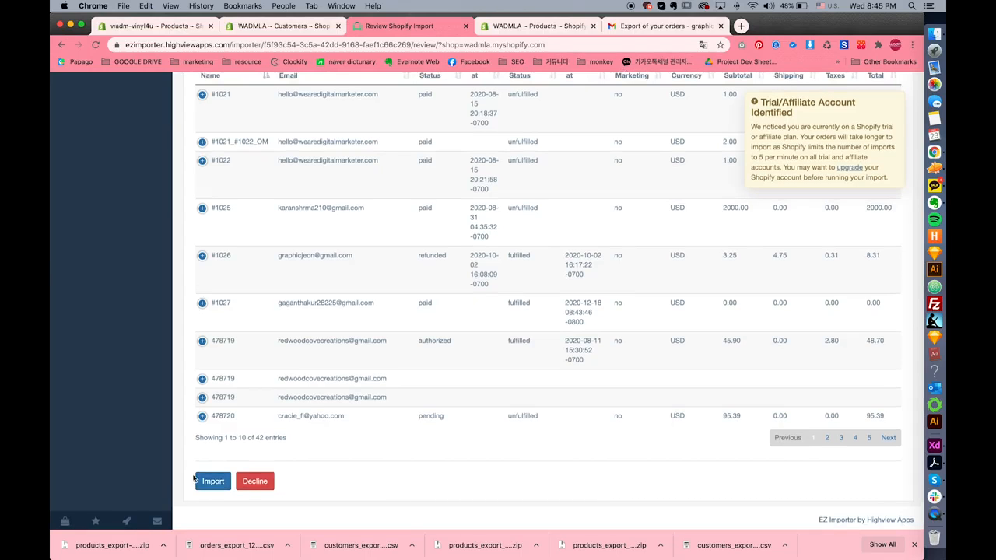
click(208, 482)
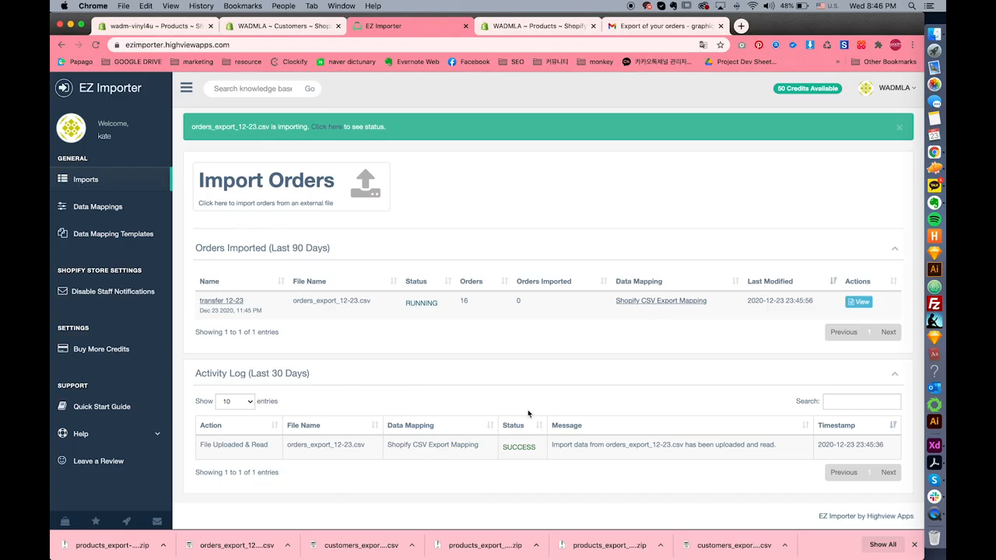
scroll(529, 414, down, 1)
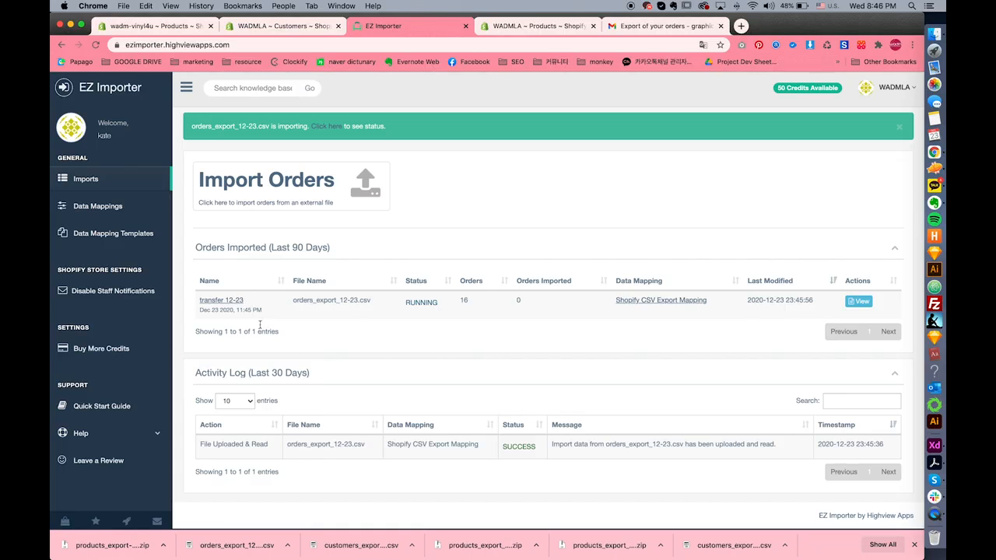
Open the orders list in the WADMLA store admin and refresh it to check for the imported orders
click(276, 25)
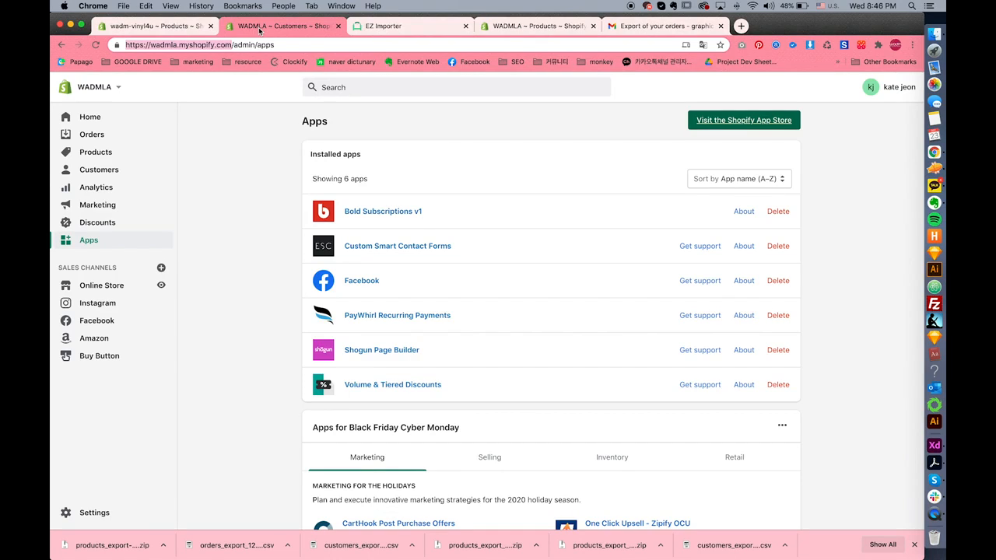
click(92, 136)
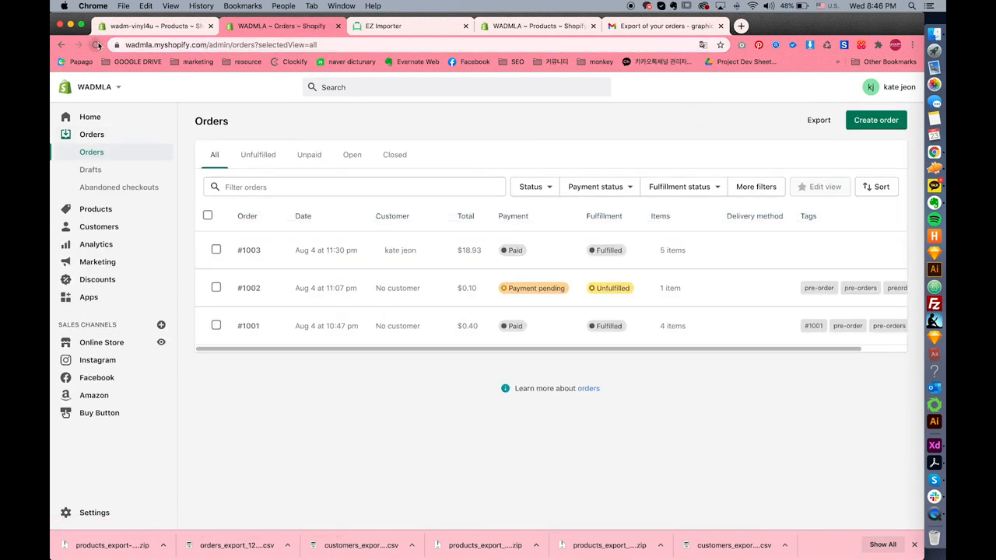
click(96, 45)
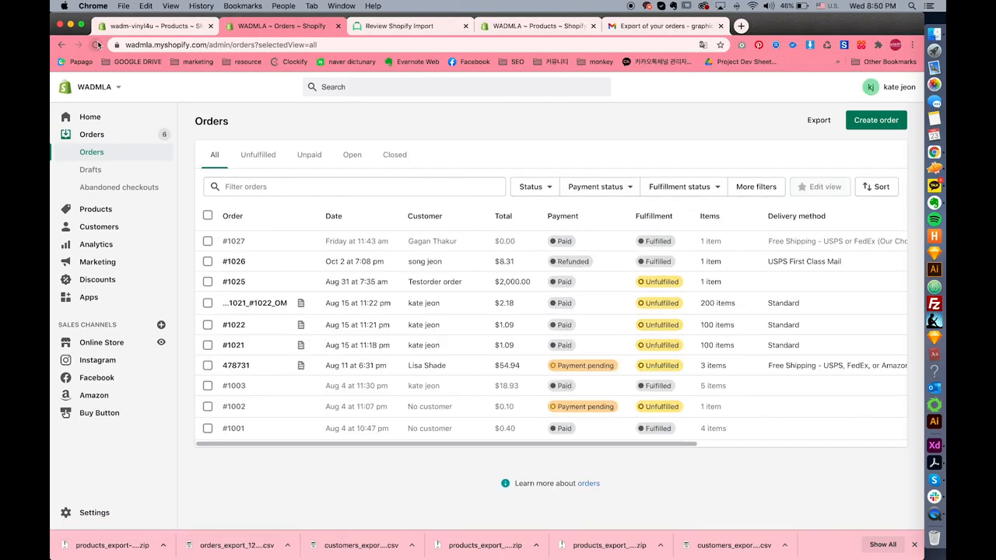
click(96, 44)
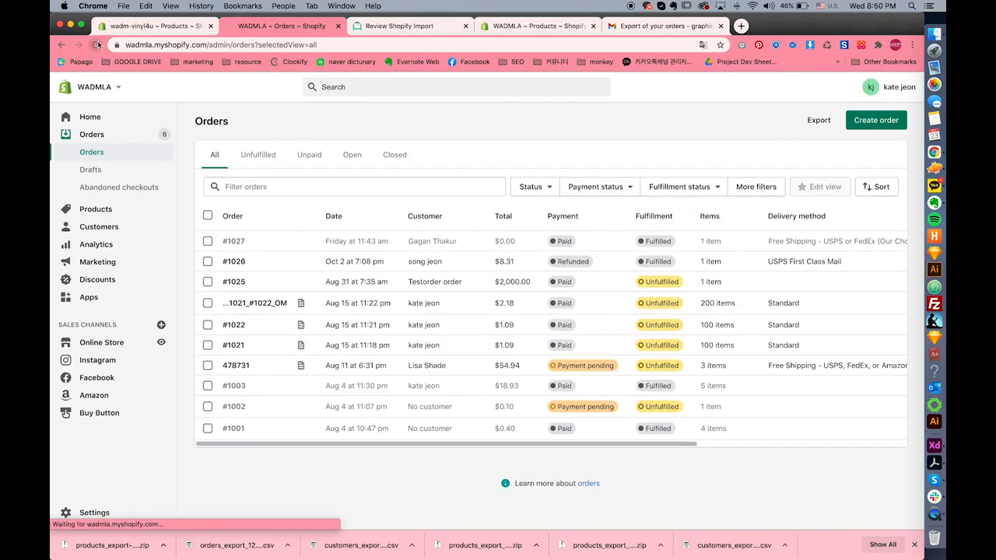